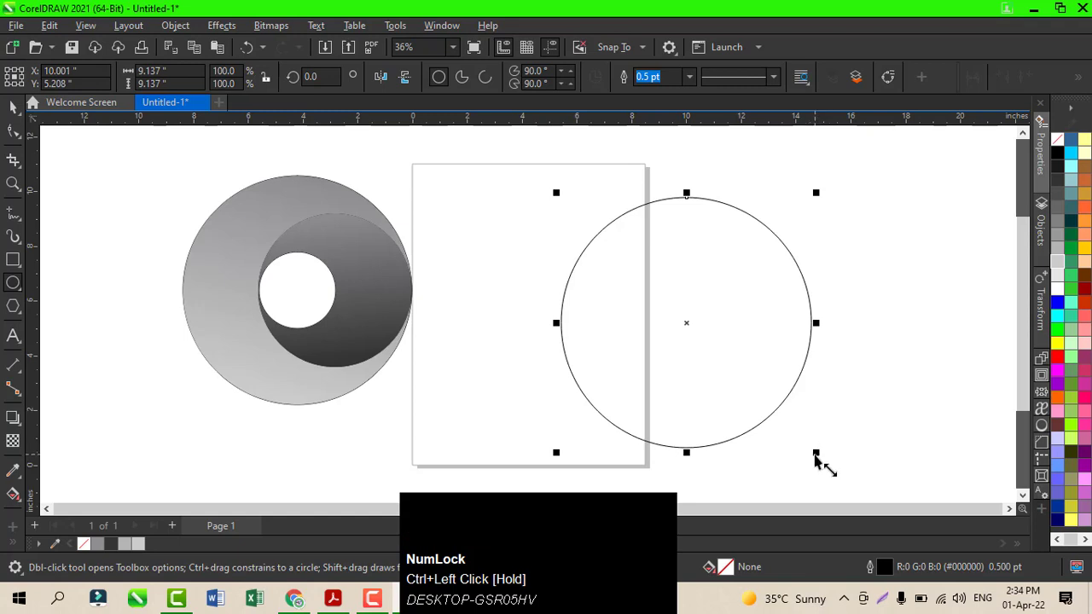
# Create two concentric scaled copies of the large outlined circle, about 3.0 inches and 6.3 inches in diameter.
pyautogui.keyDown('shift'); pyautogui.click(815, 460); pyautogui.keyUp('shift')
pyautogui.moveTo(815, 461); pyautogui.dragTo(765, 378)
pyautogui.rightClick(765, 379)
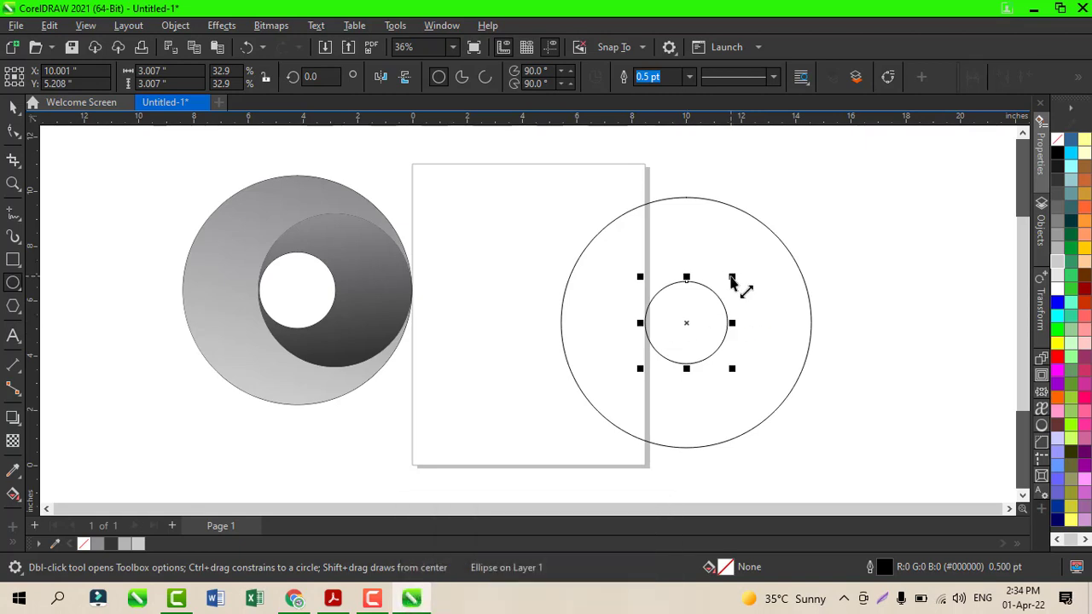
pyautogui.moveTo(737, 285); pyautogui.dragTo(794, 239)
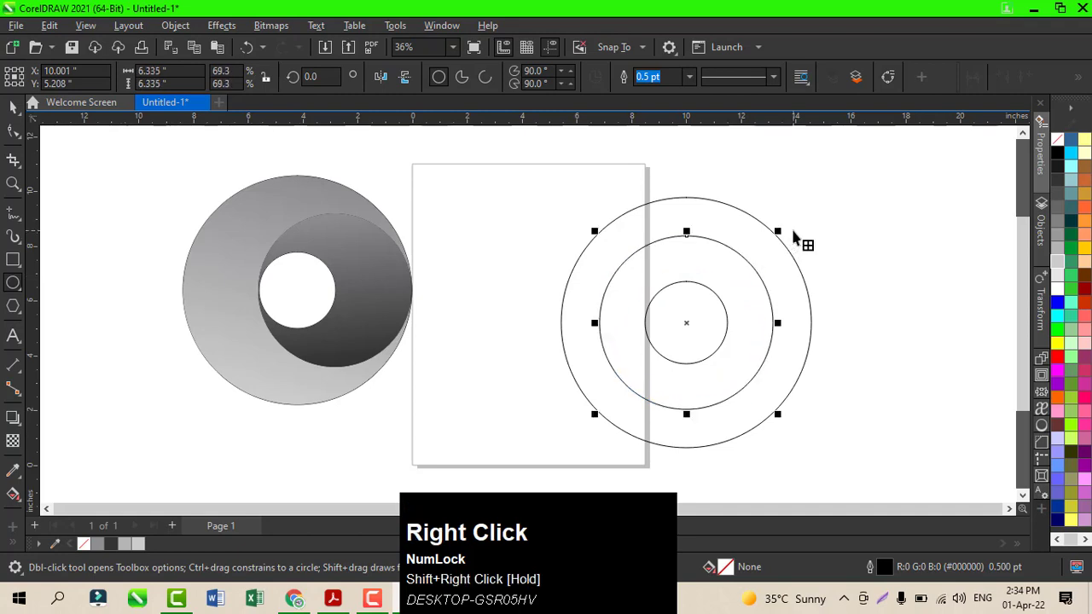
# Align the medium outlined circle to the right edge of the large outlined circle.
pyautogui.click(13, 105)
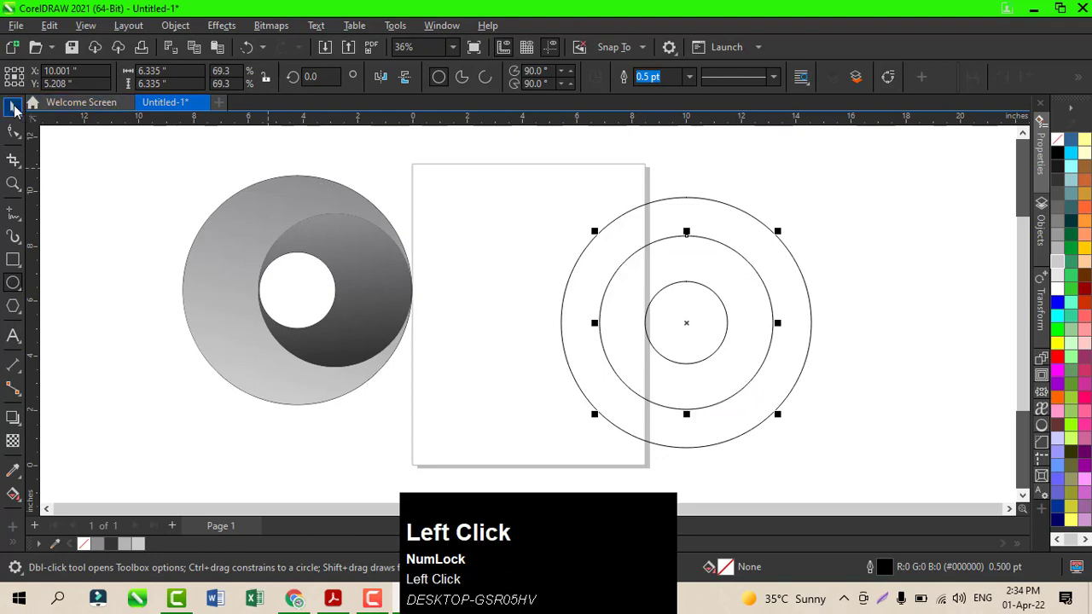
pyautogui.keyDown('shift'); pyautogui.click(807, 353); pyautogui.keyUp('shift')
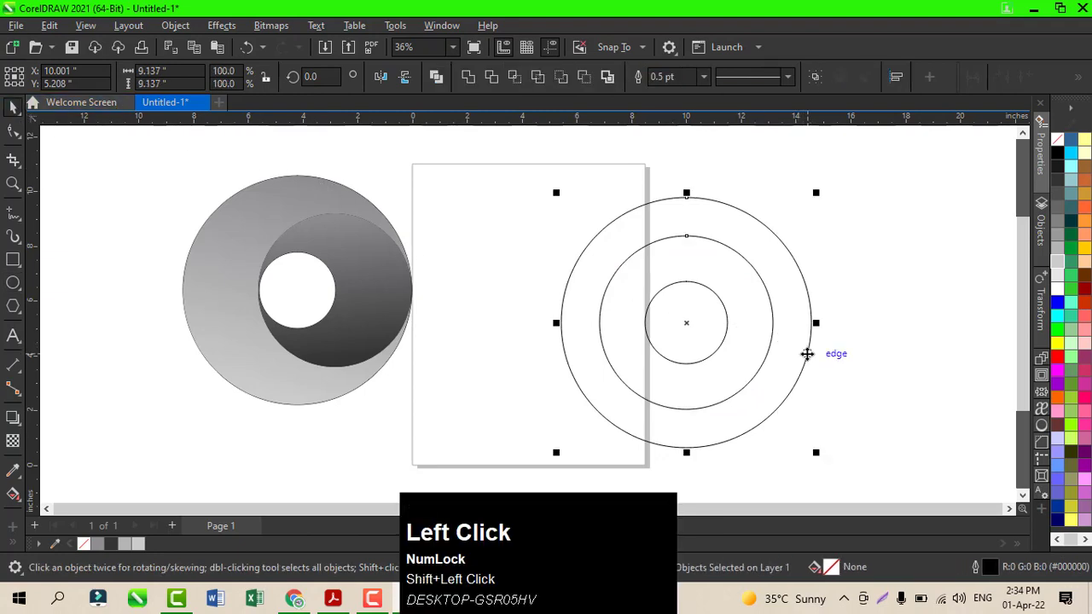
pyautogui.press('r')
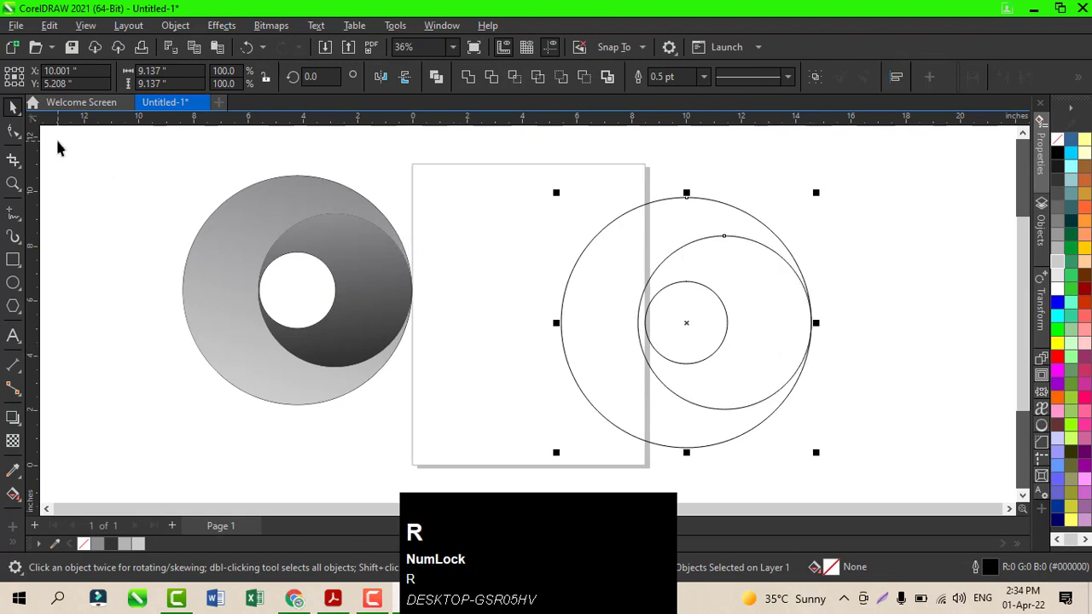
pyautogui.click(4, 116)
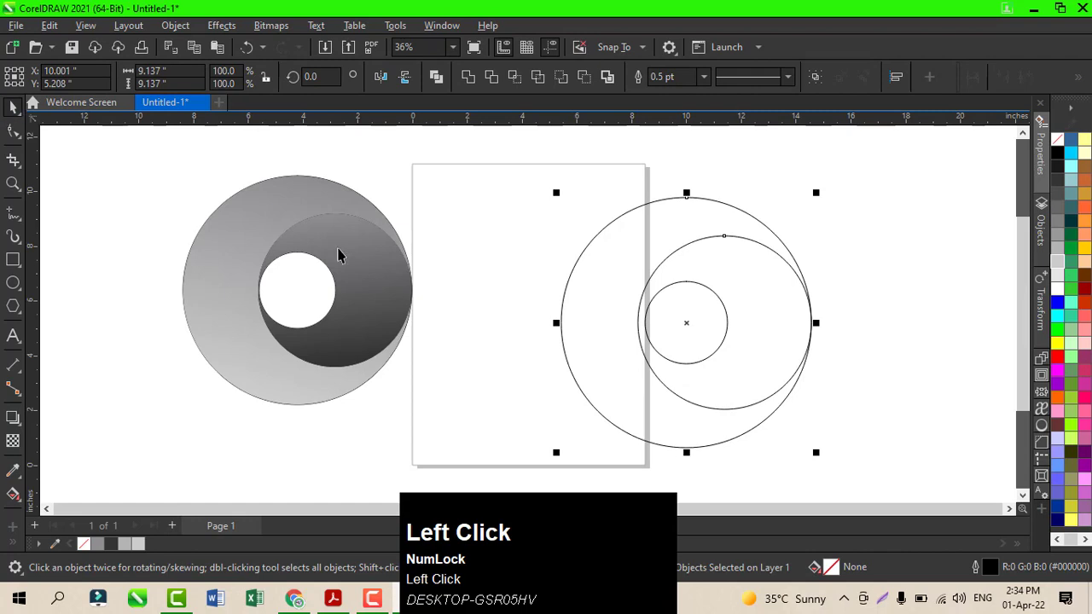
pyautogui.click(832, 314)
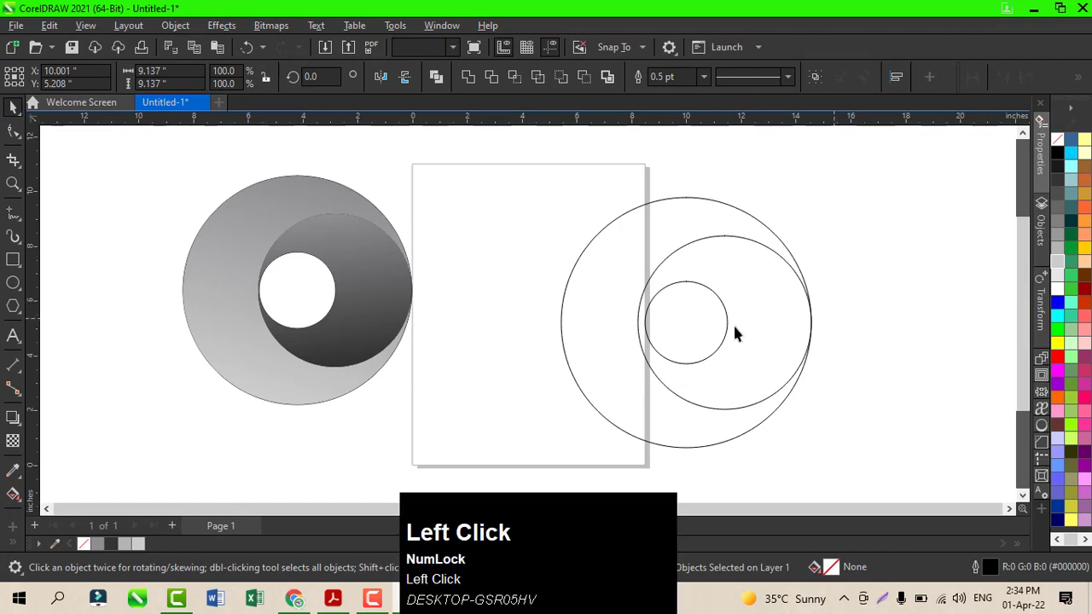
# Move the small outlined circle left, to about X 9.724 inches, so it touches the medium circle's left edge.
pyautogui.click(689, 324)
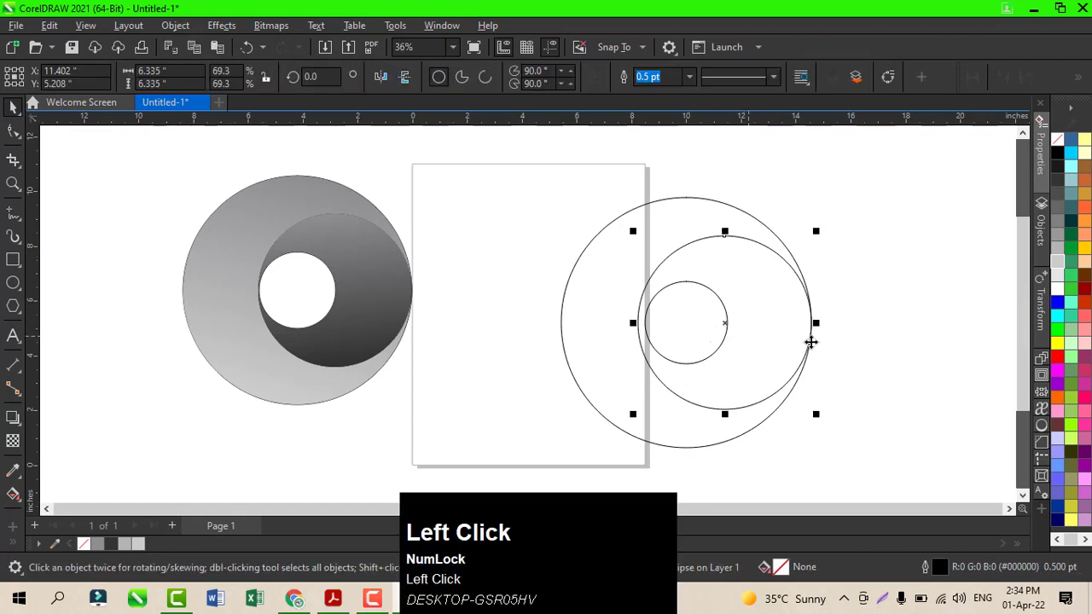
pyautogui.click(896, 339)
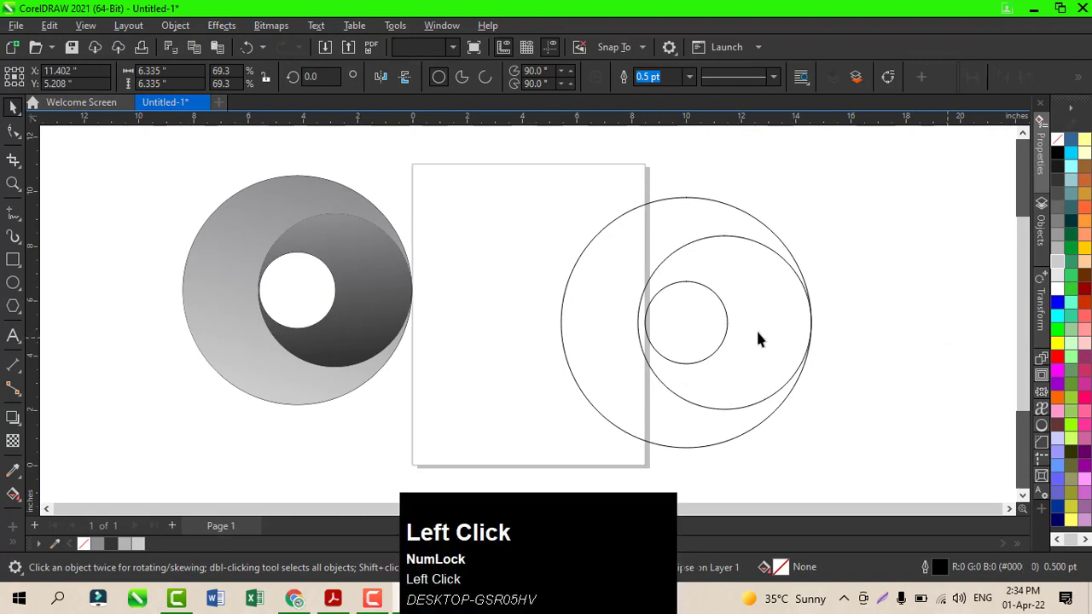
pyautogui.click(726, 339)
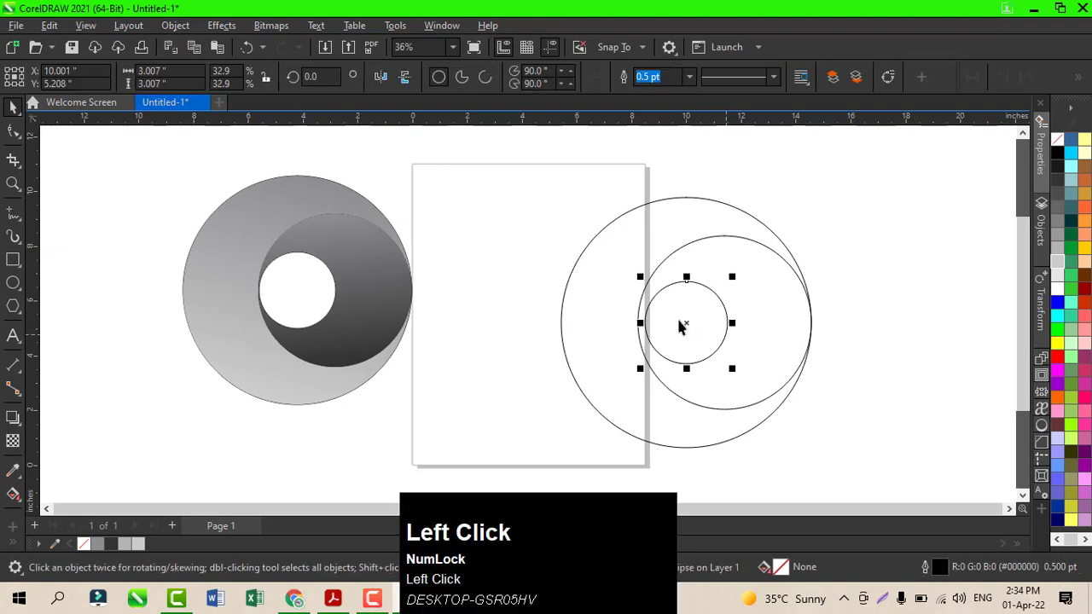
pyautogui.moveTo(686, 322)
pyautogui.mouseDown()
pyautogui.moveTo(674, 323)
pyautogui.moveTo(686, 325)
pyautogui.mouseUp()
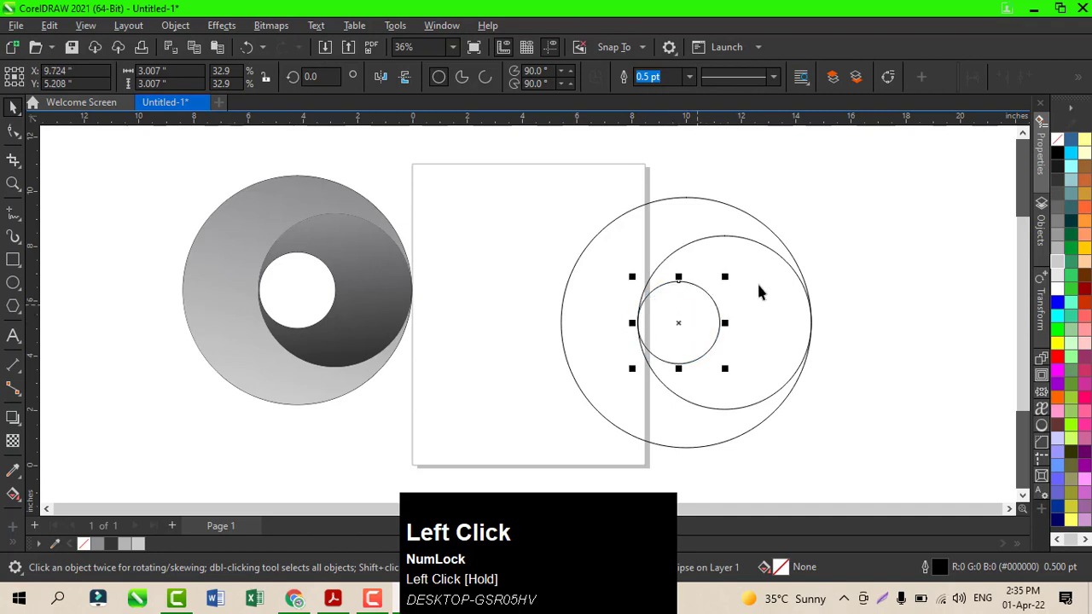
pyautogui.click(871, 299)
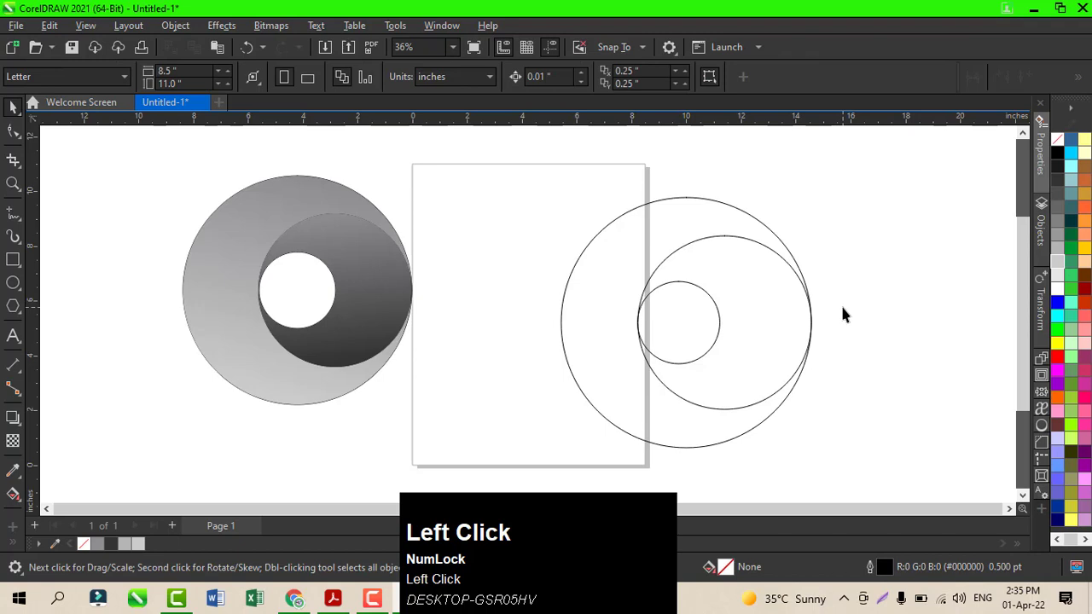
# Smart Fill the crescent between the large and medium outlined circles with grey #8E8E91 and no outline.
pyautogui.click(675, 320)
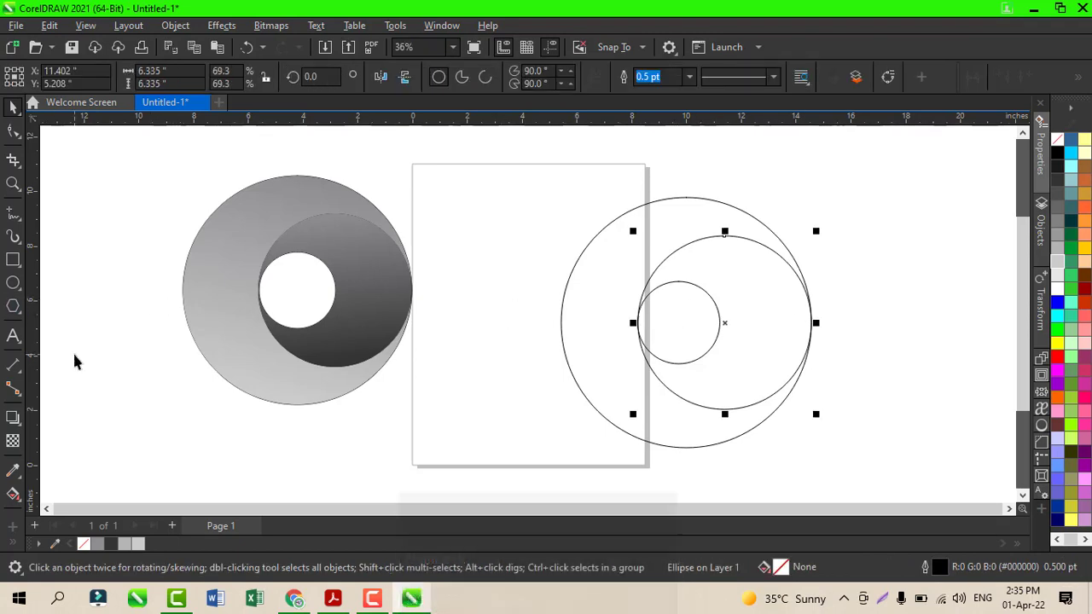
pyautogui.click(21, 505)
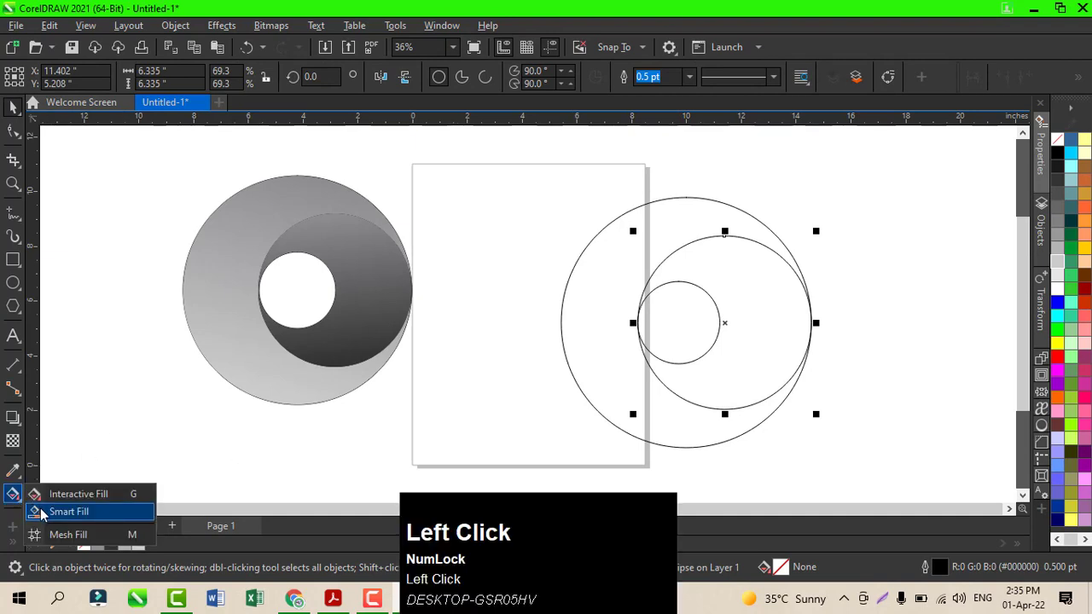
pyautogui.click(43, 510)
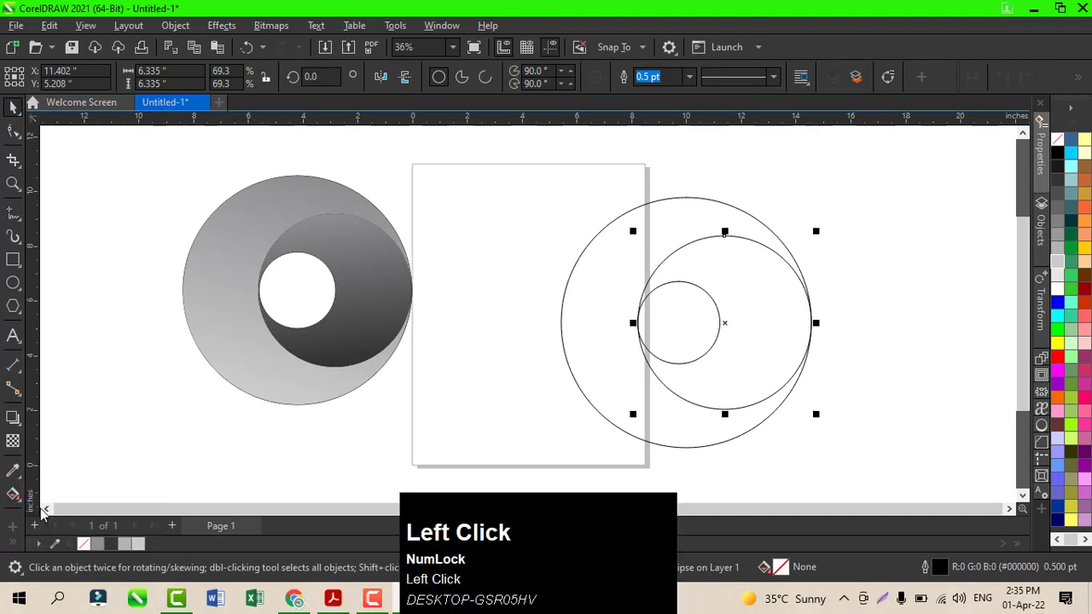
pyautogui.click(603, 341)
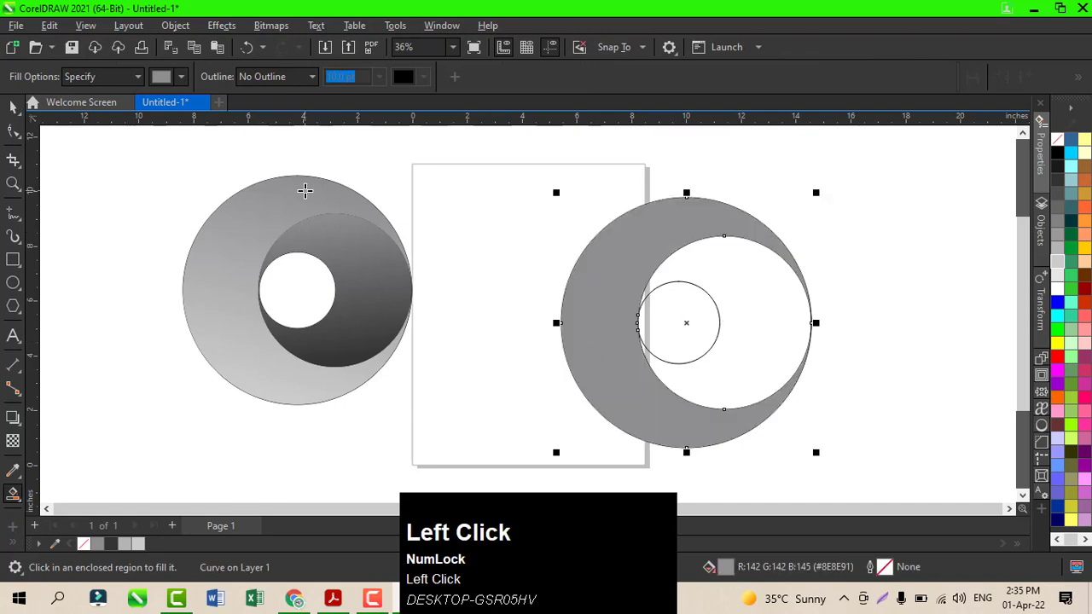
# Set the Smart Fill colour to blue, about #0909F0, and fill only the inner crescent between the medium and small circles.
pyautogui.click(182, 83)
pyautogui.click(181, 83)
pyautogui.click(181, 83)
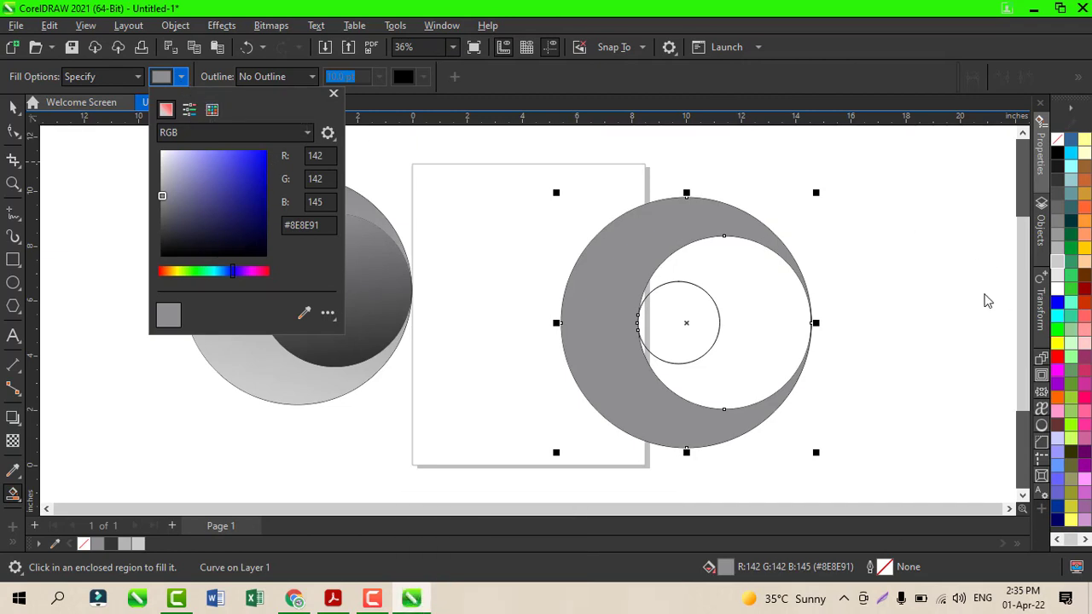
pyautogui.click(264, 155)
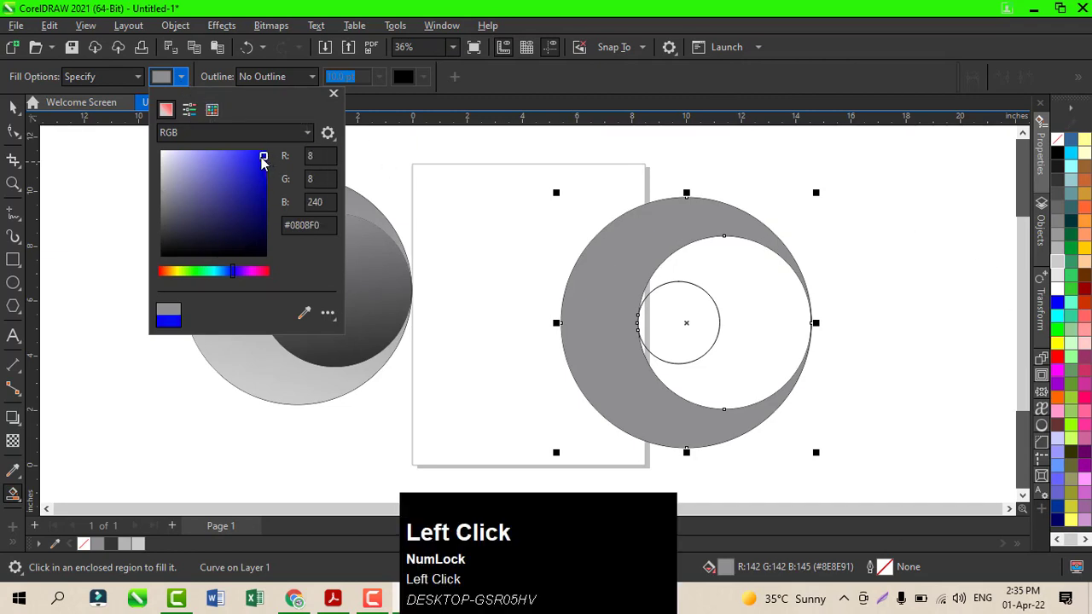
pyautogui.click(605, 299)
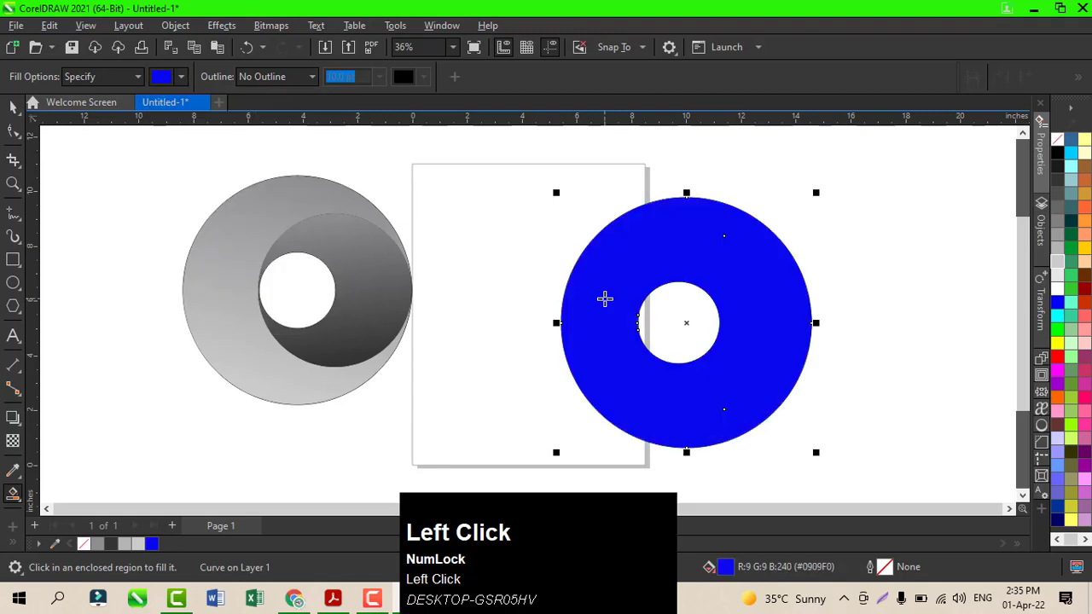
pyautogui.hotkey('ctrl', 'z')
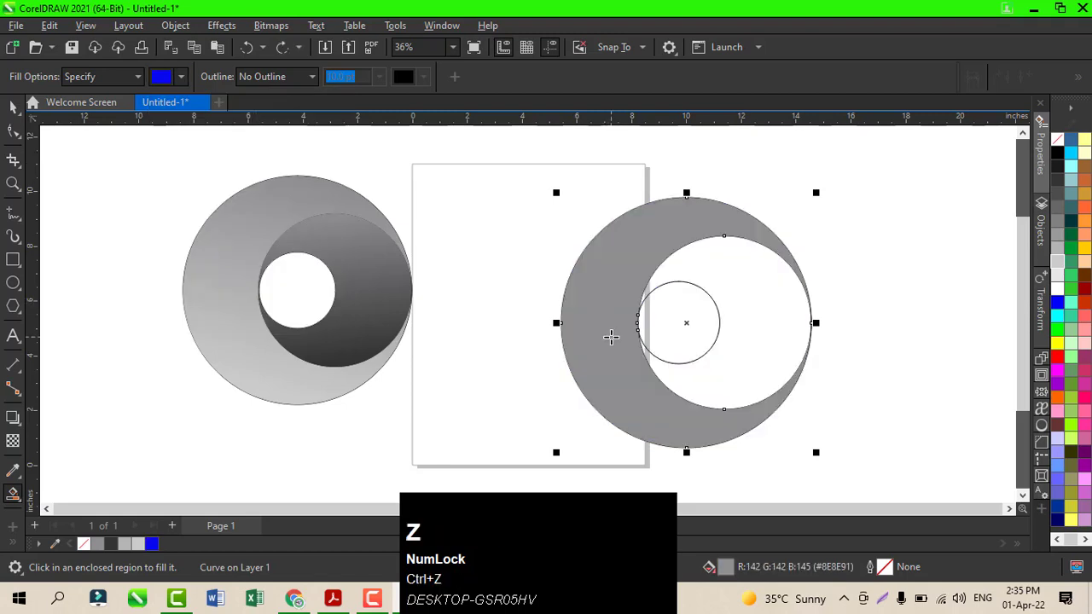
pyautogui.click(767, 320)
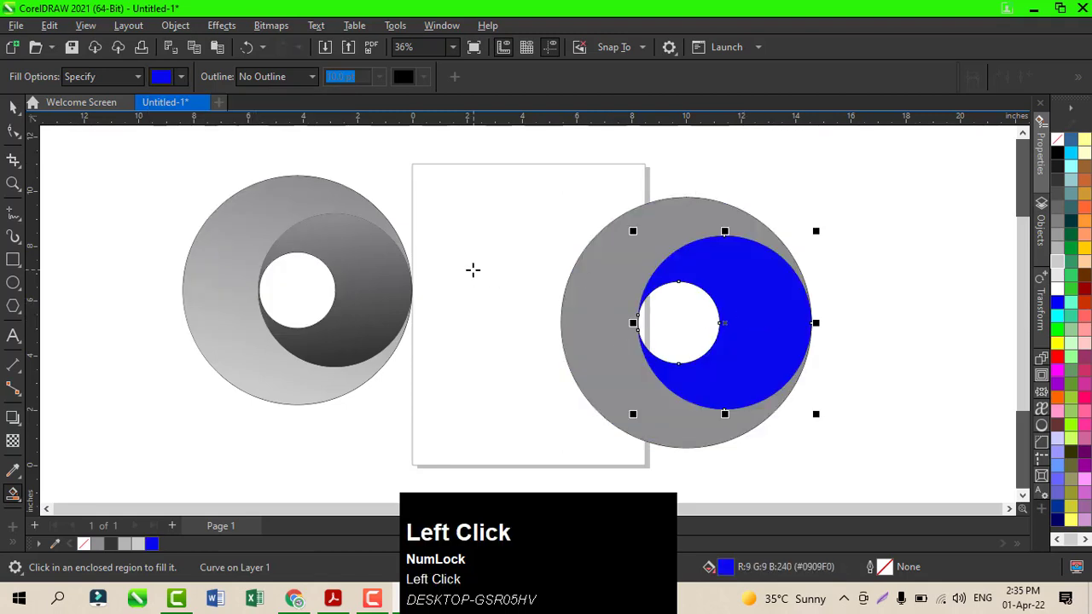
# Apply a linear fountain fill to the blue inner crescent, running from its top edge down to its lower edge.
pyautogui.click(13, 106)
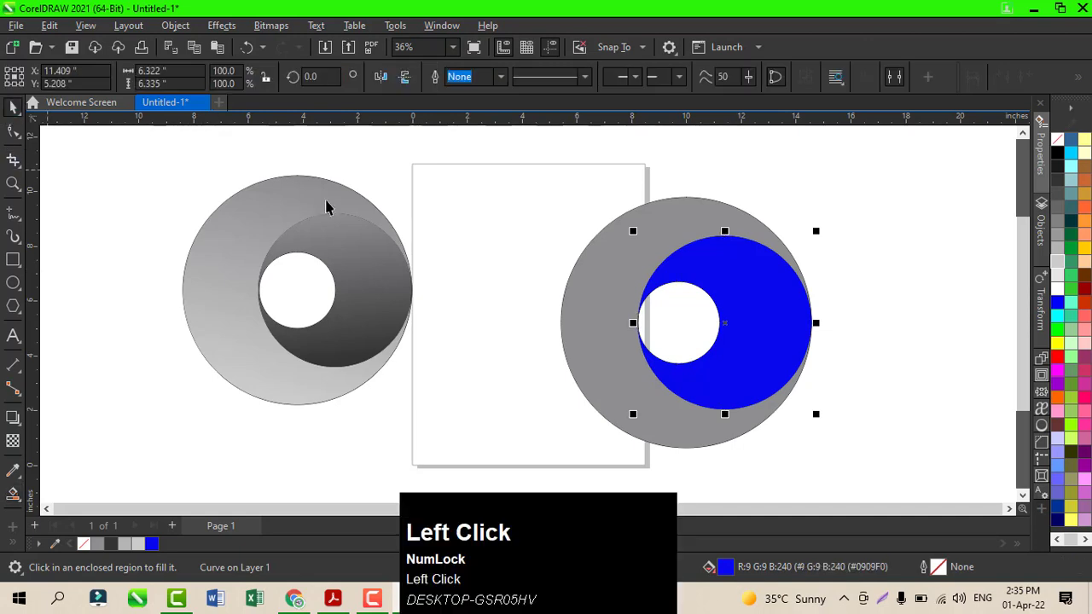
pyautogui.click(629, 307)
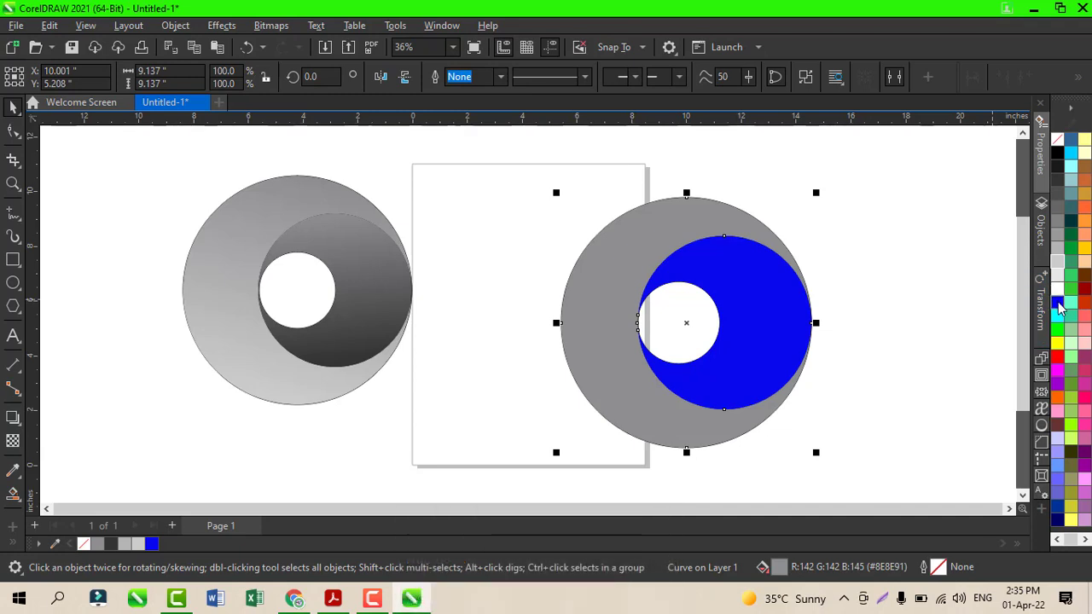
pyautogui.click(764, 308)
pyautogui.press('g')
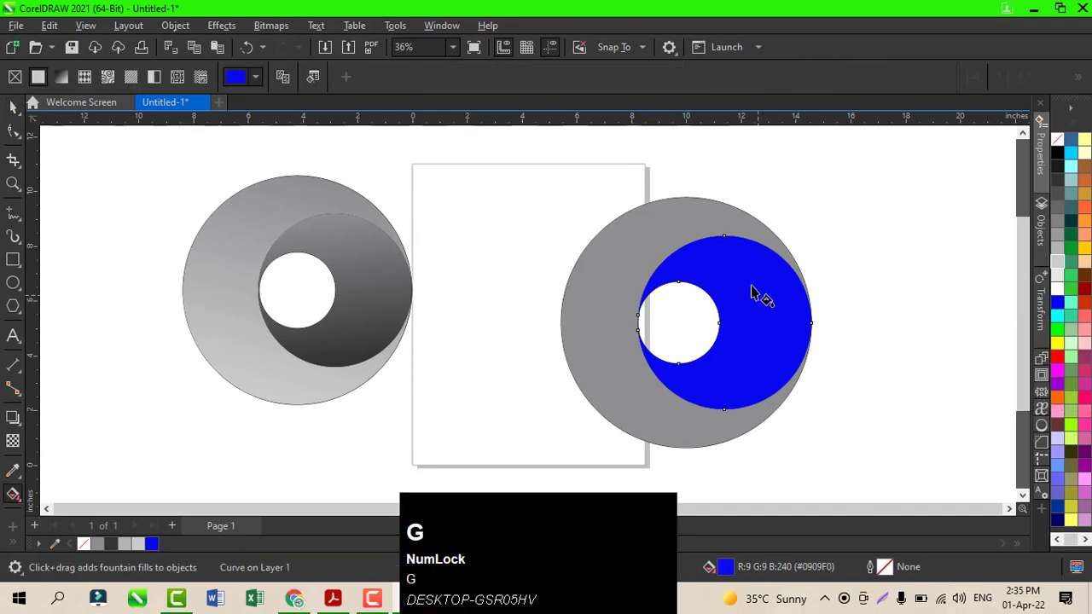
pyautogui.moveTo(725, 241); pyautogui.dragTo(749, 395)
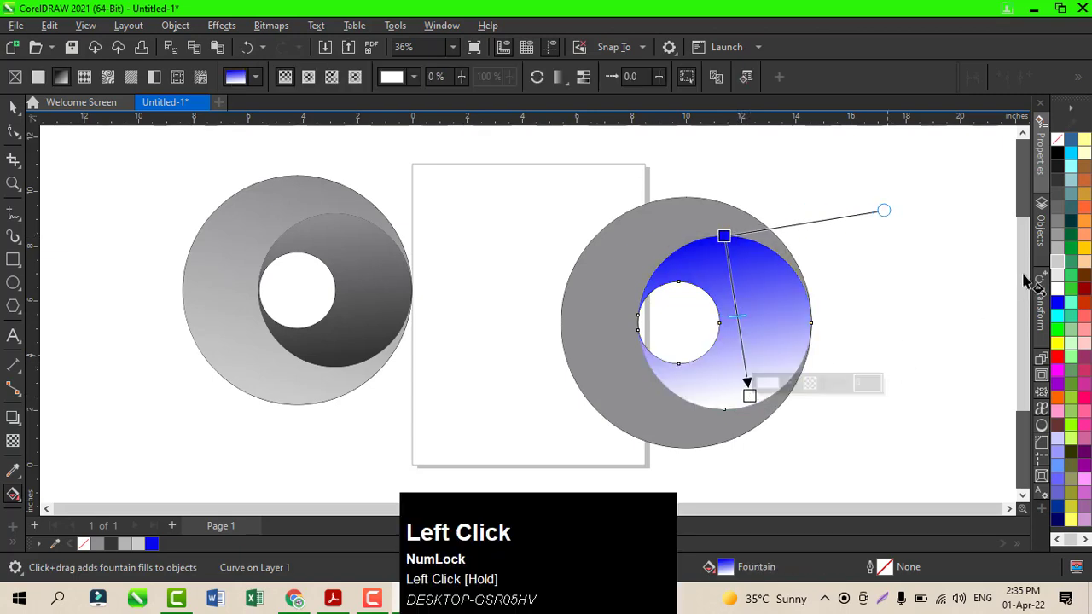
# Set the inner crescent gradient's lower end colour to medium-dark grey and shift its midpoint up toward the blue end.
pyautogui.click(1060, 186)
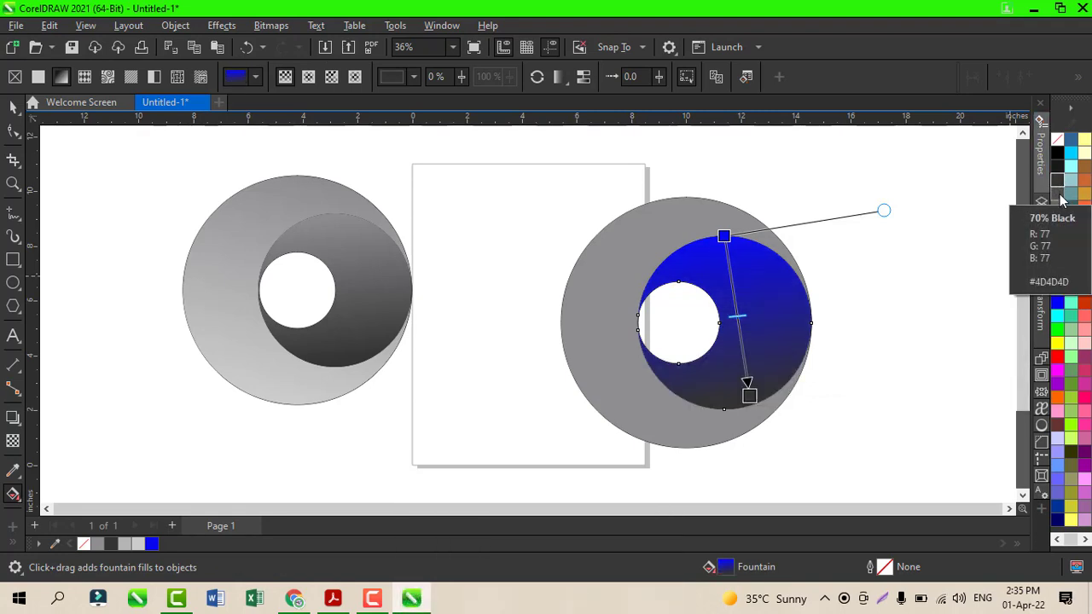
pyautogui.click(1060, 196)
pyautogui.click(1063, 218)
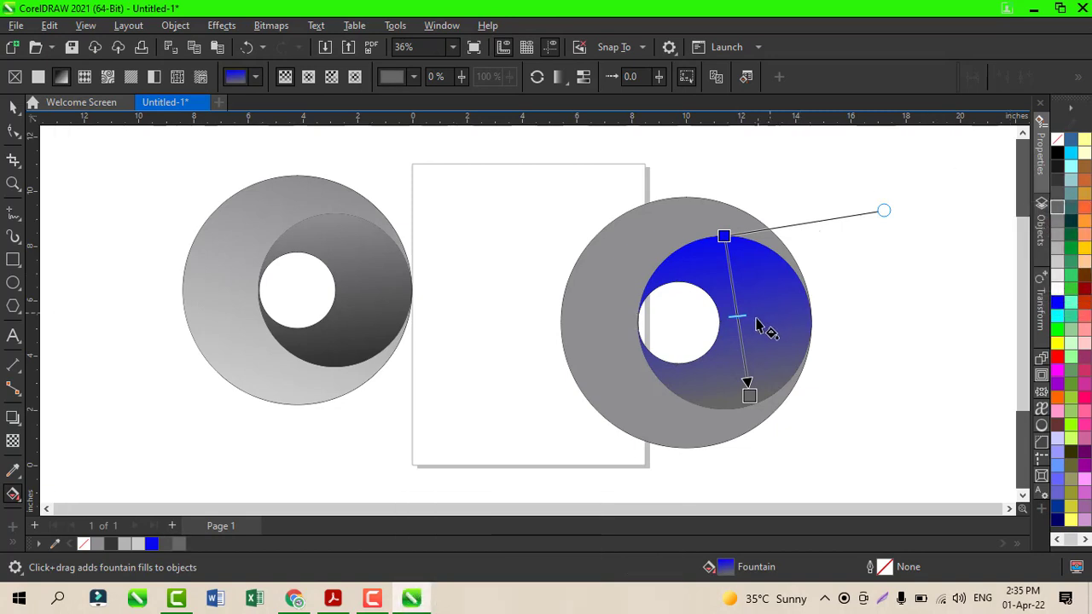
pyautogui.moveTo(744, 317); pyautogui.dragTo(739, 294)
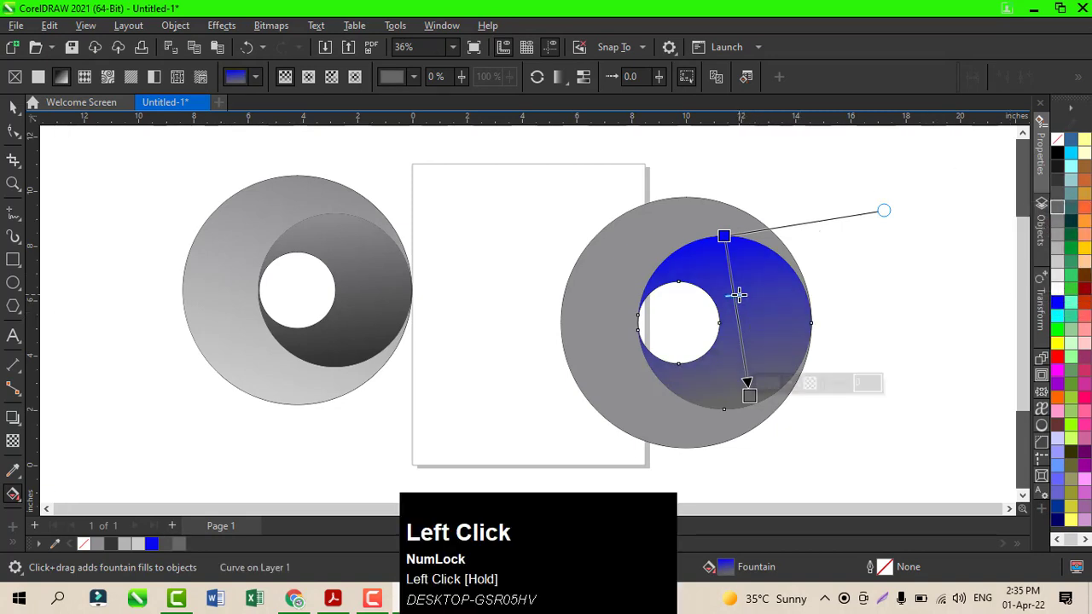
# Apply a linear fountain fill to the grey outer crescent from its top to its lower-left edge, ending in blue.
pyautogui.click(612, 294)
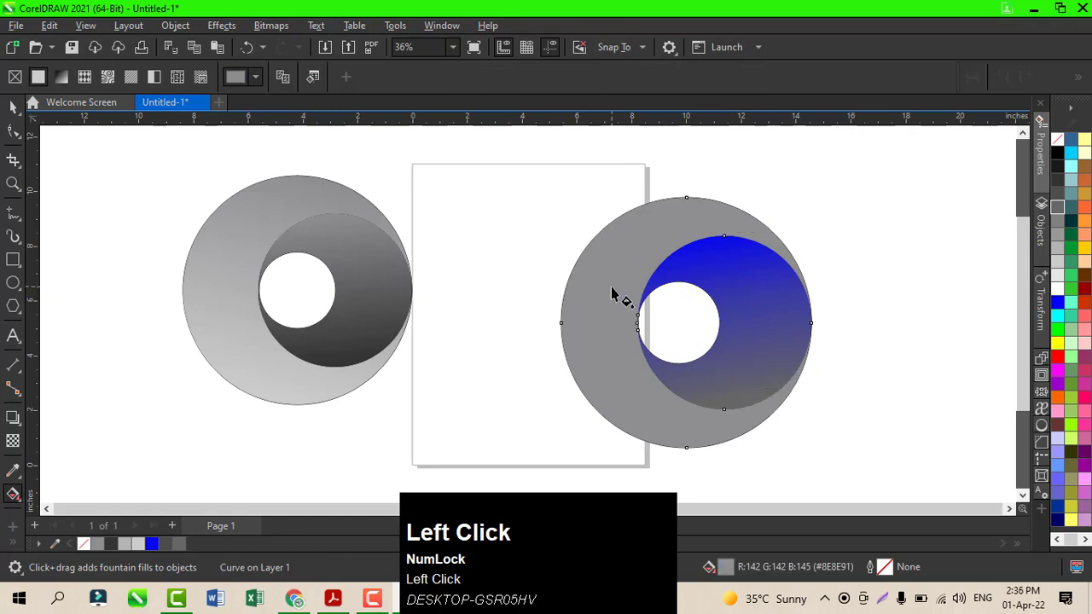
pyautogui.press('g')
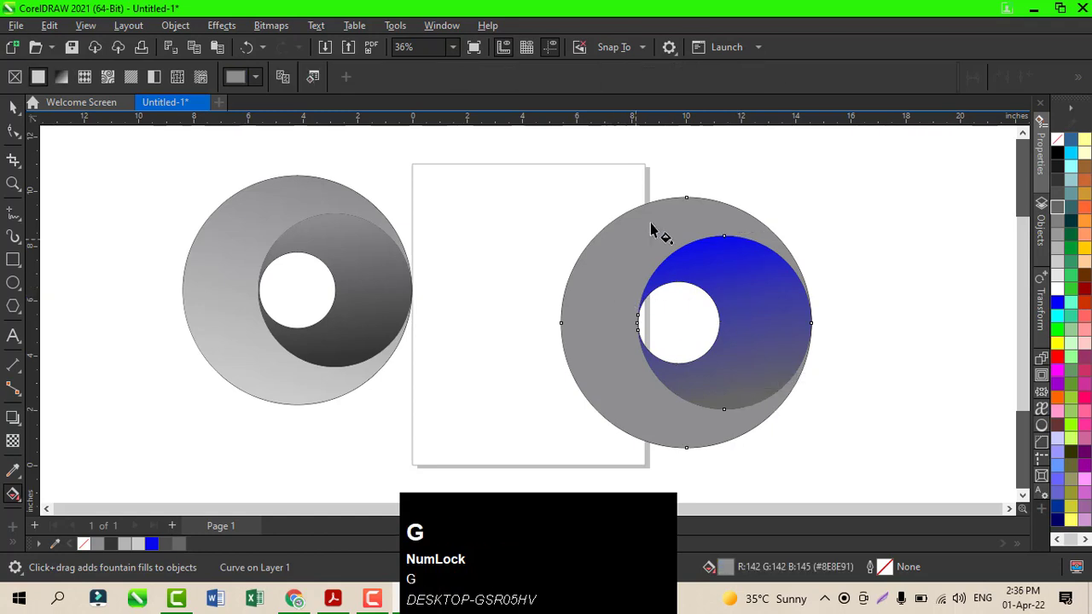
pyautogui.moveTo(687, 199); pyautogui.dragTo(619, 435)
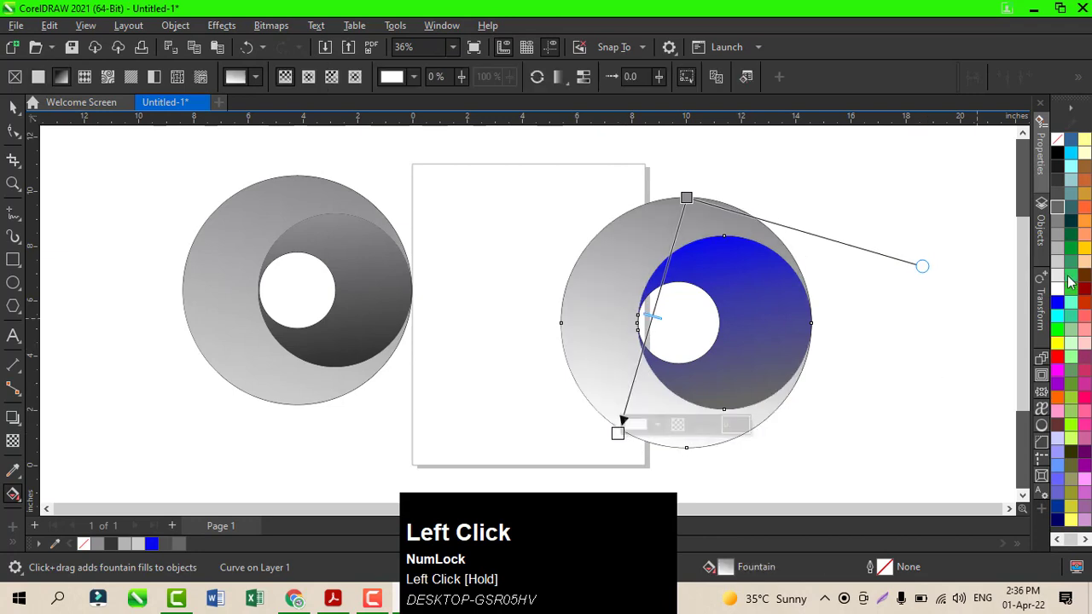
pyautogui.moveTo(1056, 331); pyautogui.dragTo(618, 433)
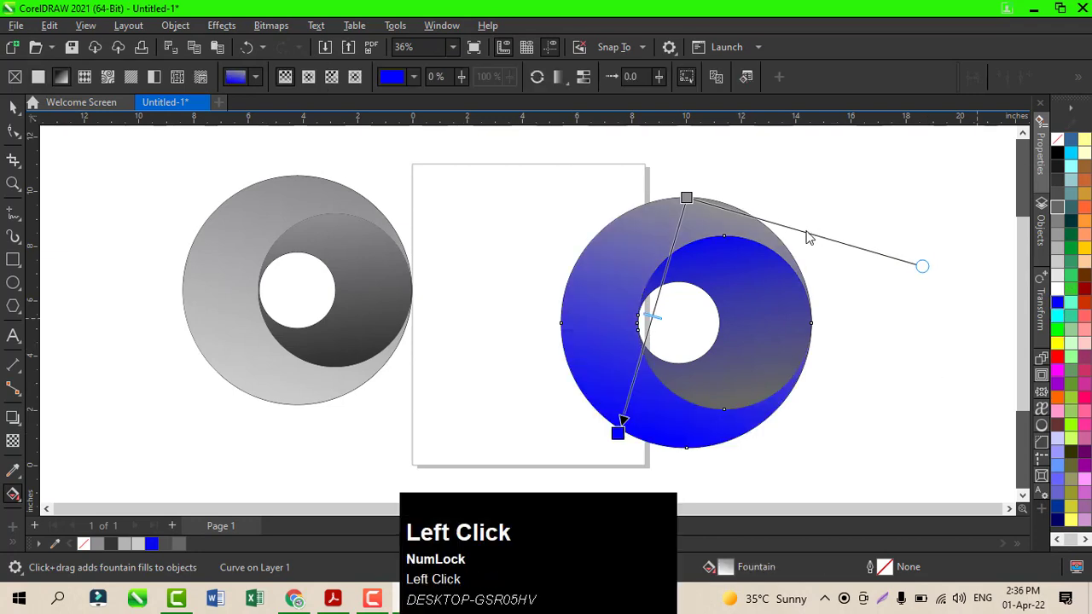
# Set the start colour of the outer crescent's gradient, at its top, to blue.
pyautogui.click(686, 198)
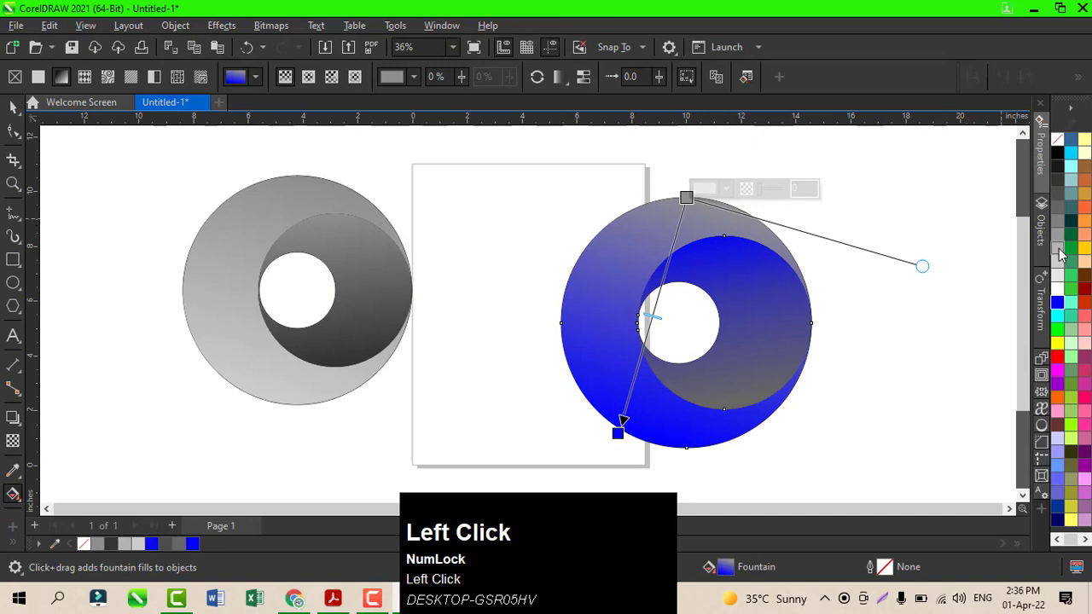
pyautogui.click(1060, 302)
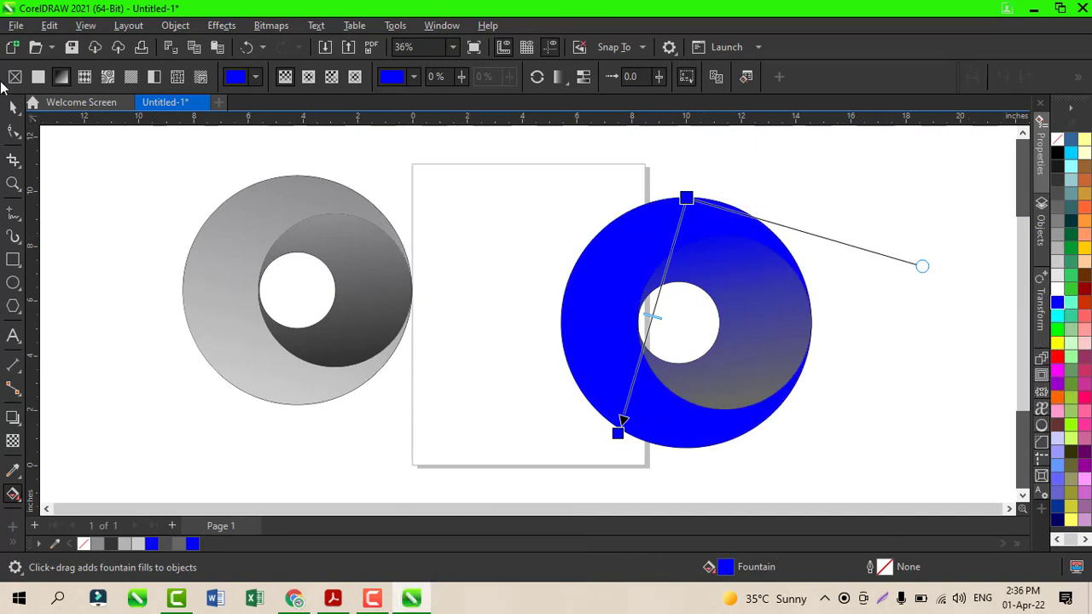
pyautogui.click(12, 106)
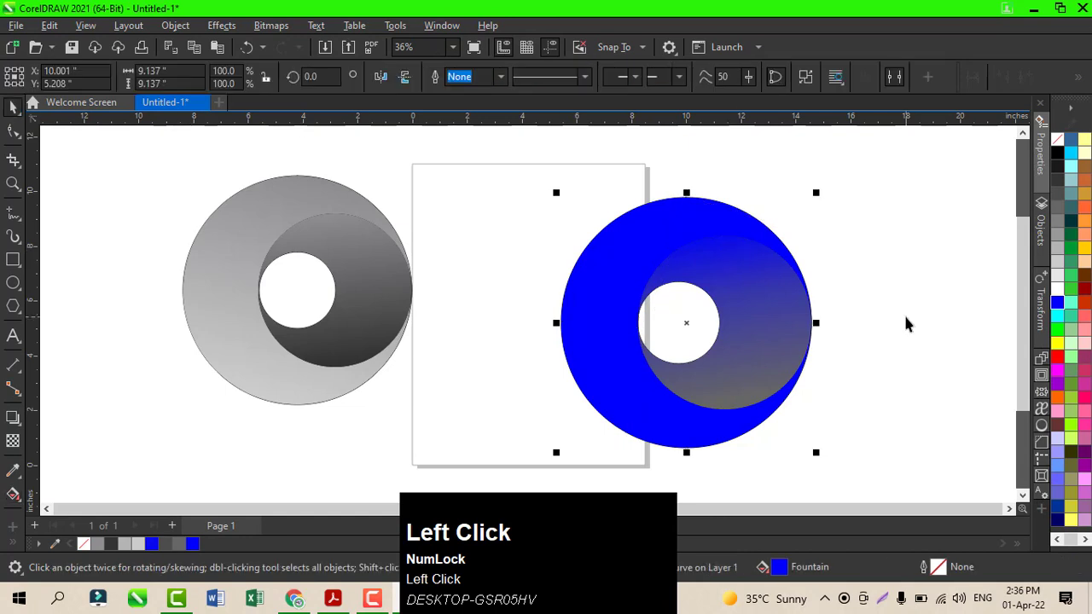
# Move the complete blue logo off the page to the empty area on the page's right.
pyautogui.moveTo(522, 165); pyautogui.dragTo(849, 501)
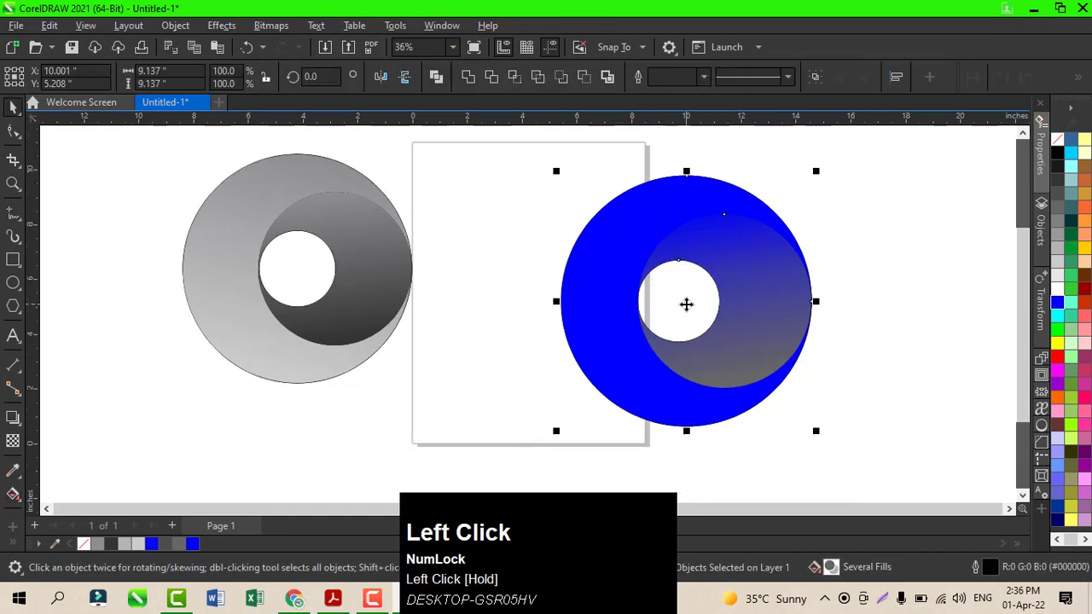
pyautogui.moveTo(687, 305); pyautogui.dragTo(879, 272)
pyautogui.hotkey('shift', 'F4')
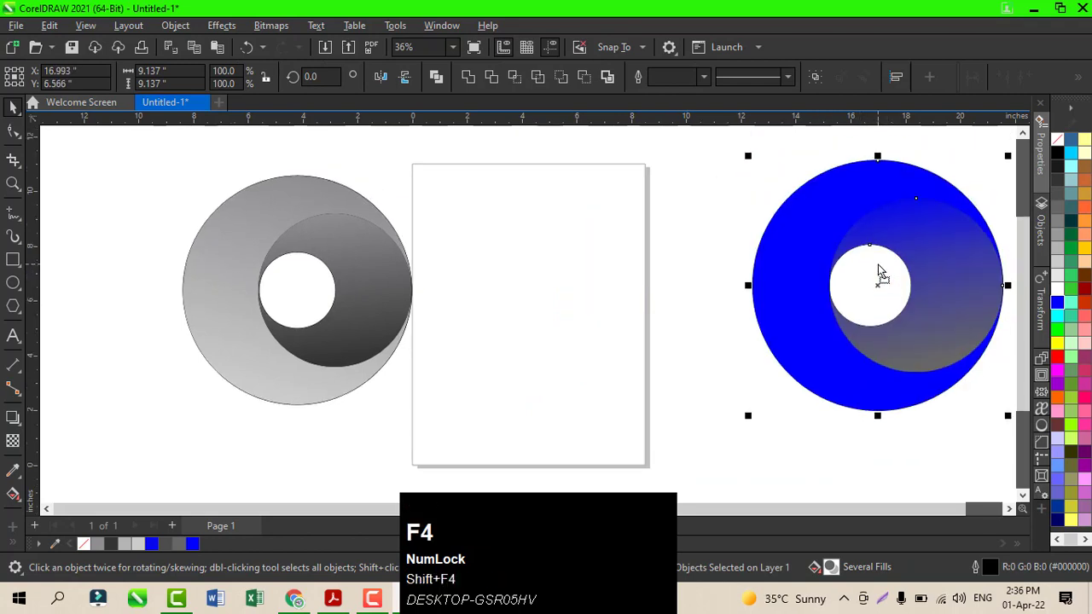
# Draw a circle about 6.86 inches in diameter on the page.
pyautogui.click(5, 288)
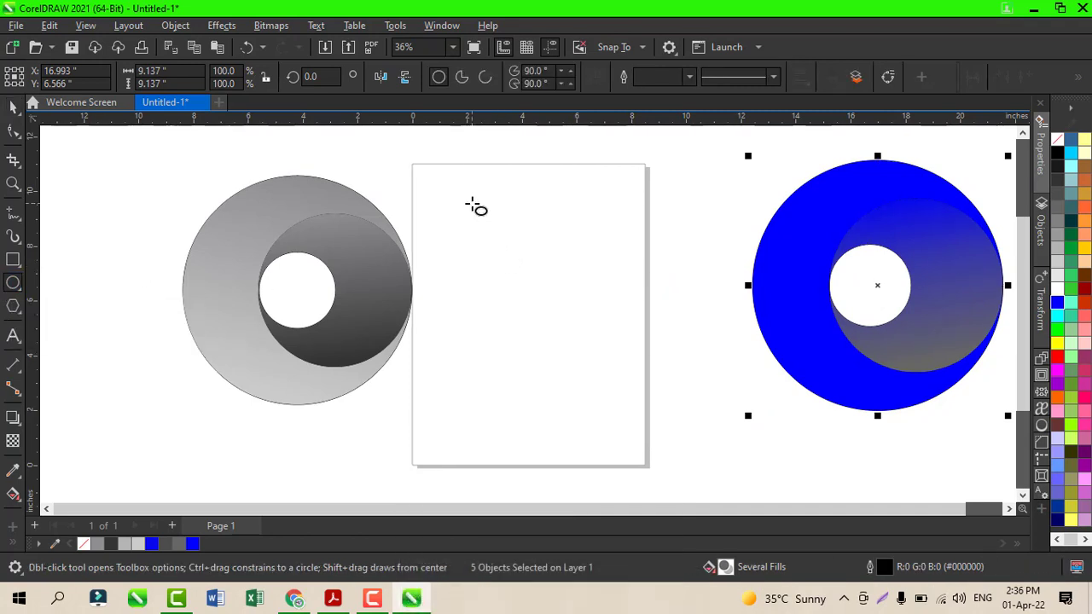
pyautogui.moveTo(472, 207); pyautogui.dragTo(663, 295)
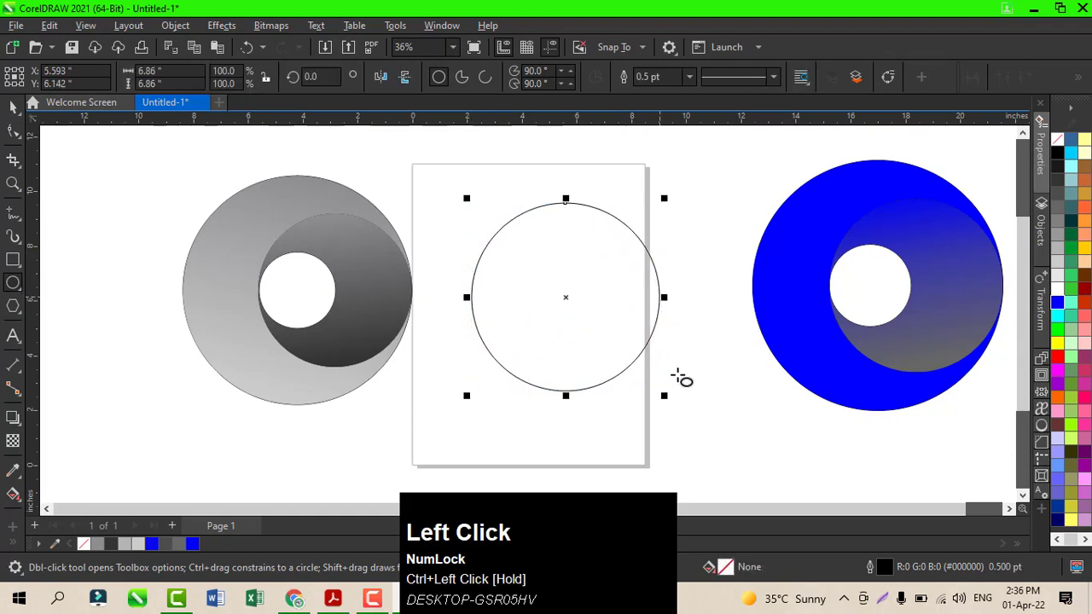
pyautogui.moveTo(665, 398); pyautogui.dragTo(624, 346)
pyautogui.hotkey('ctrl', 'z')
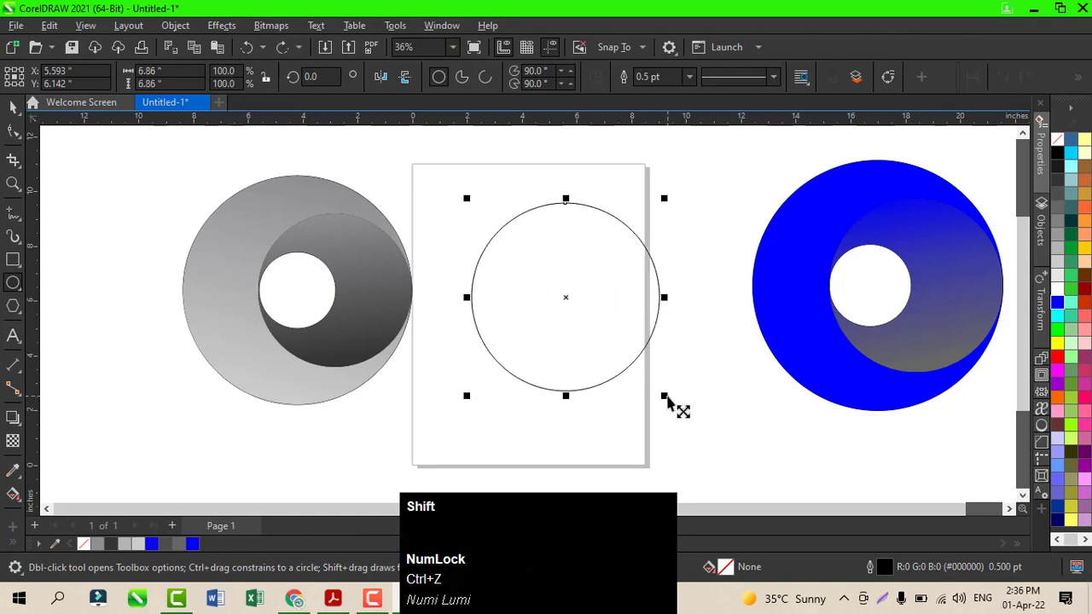
# Create two smaller concentric copies of the circle, about 2.19 and 4.29 inches in diameter.
pyautogui.moveTo(668, 401); pyautogui.dragTo(619, 339)
pyautogui.rightClick(618, 340)
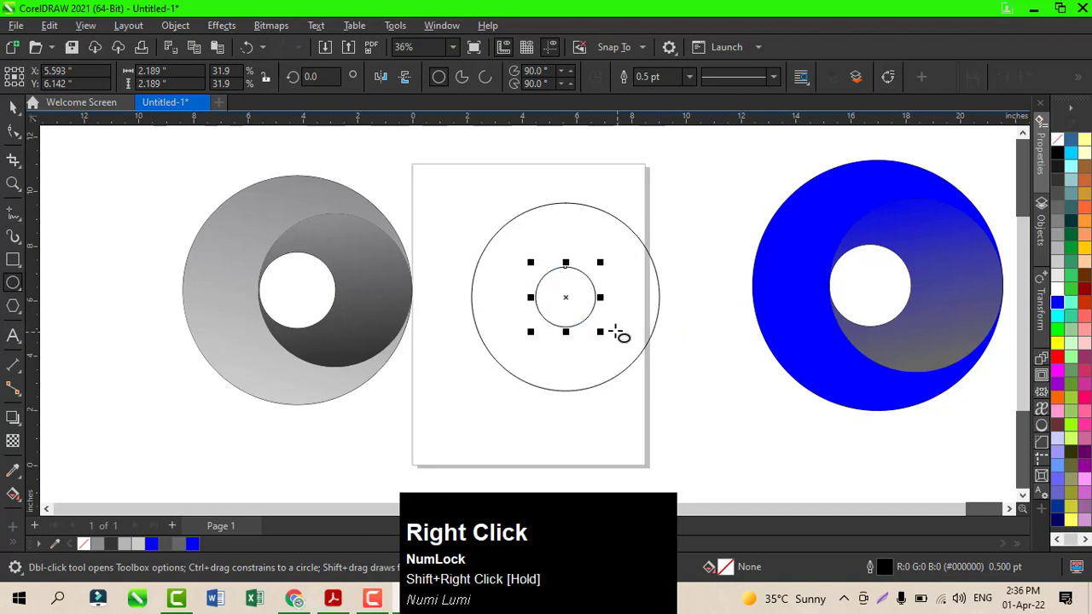
pyautogui.moveTo(601, 335); pyautogui.dragTo(668, 366)
pyautogui.rightClick(667, 366)
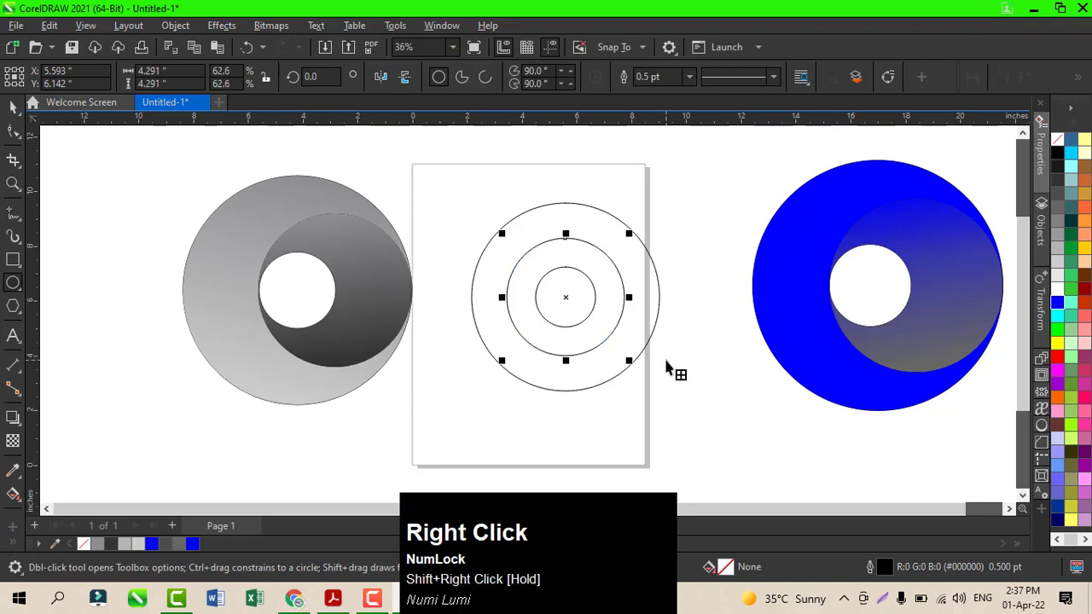
# Align the middle circle's right edge with the right edge of the largest circle.
pyautogui.click(13, 106)
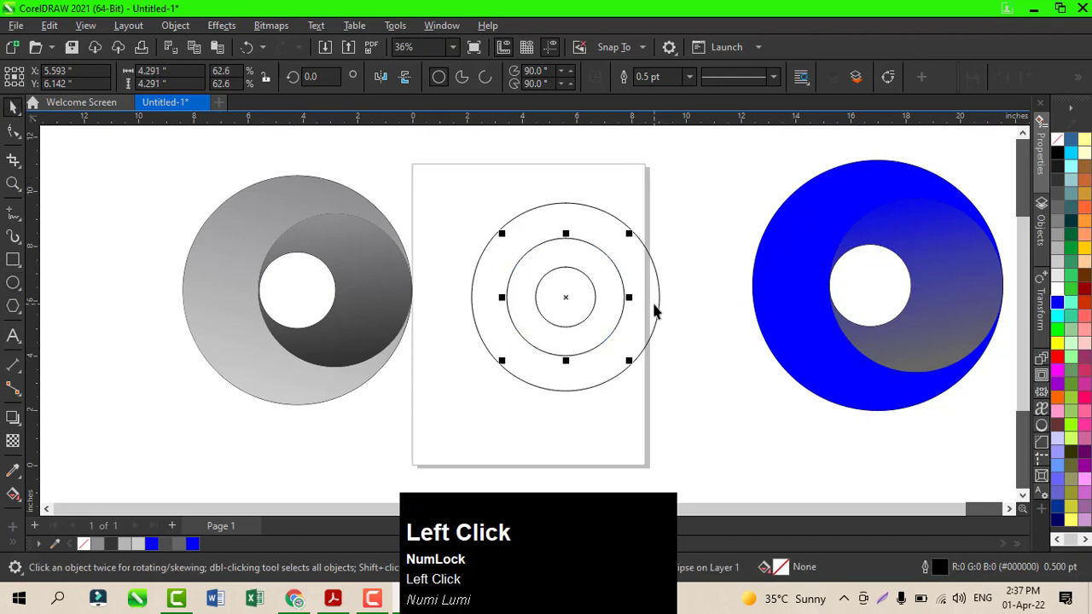
pyautogui.press('shift')
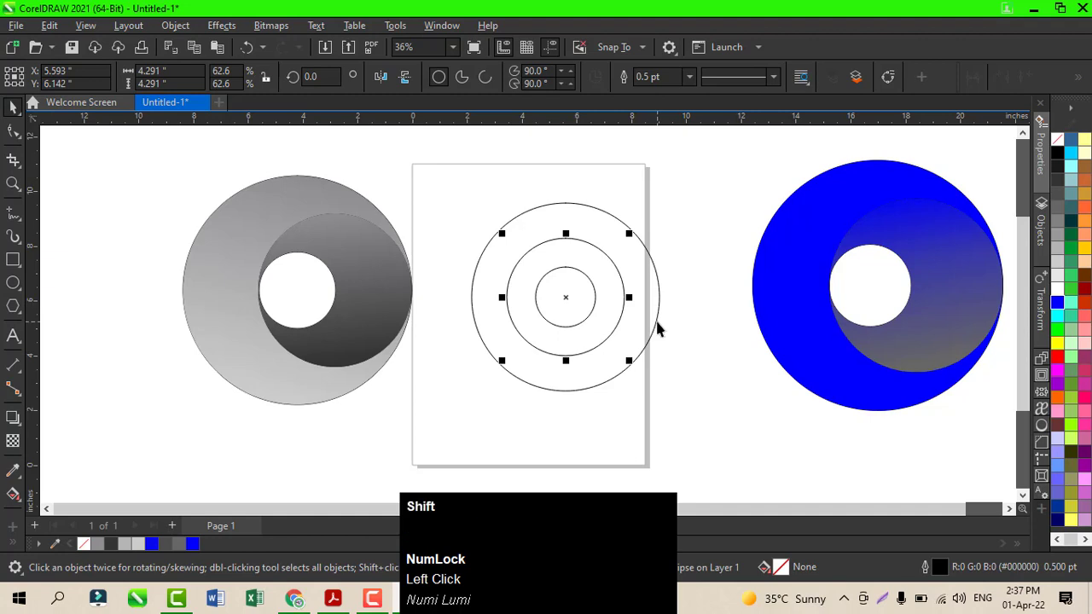
pyautogui.keyDown('shift'); pyautogui.click(657, 328); pyautogui.keyUp('shift')
pyautogui.press('r')
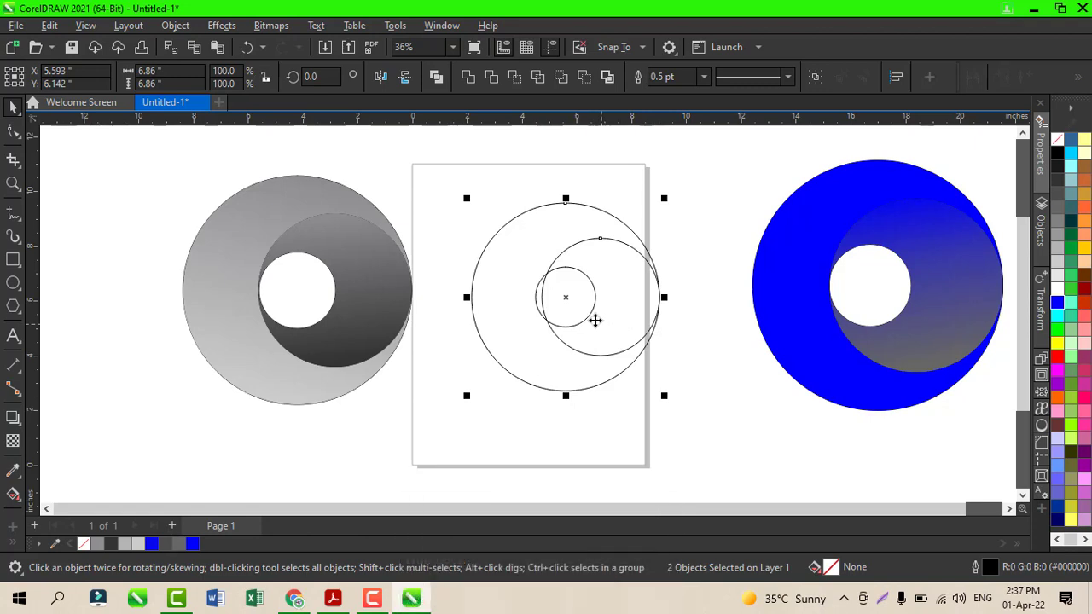
pyautogui.press('shift')
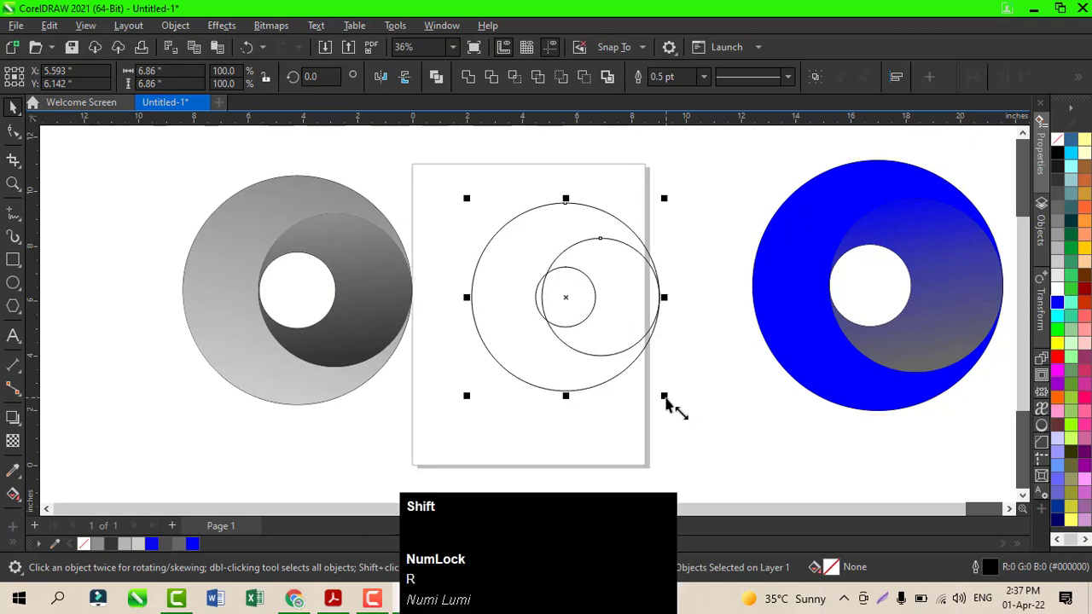
pyautogui.click(674, 393)
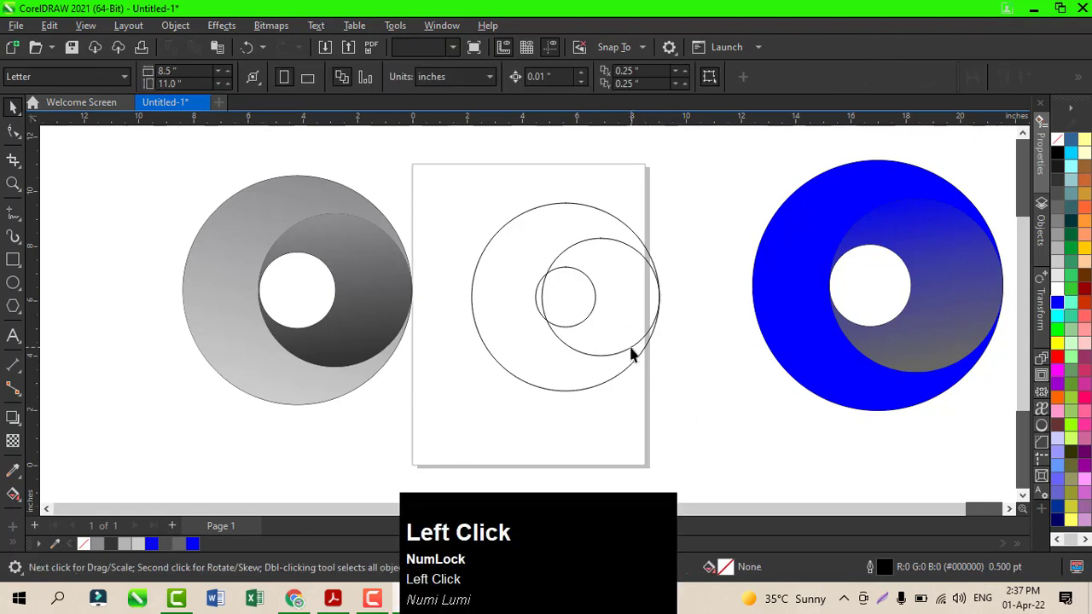
# Enlarge the middle circle about its centre to about 4.64 inches and right-align it with the largest circle again.
pyautogui.click(633, 358)
pyautogui.keyDown('shift'); pyautogui.click(667, 369); pyautogui.keyUp('shift')
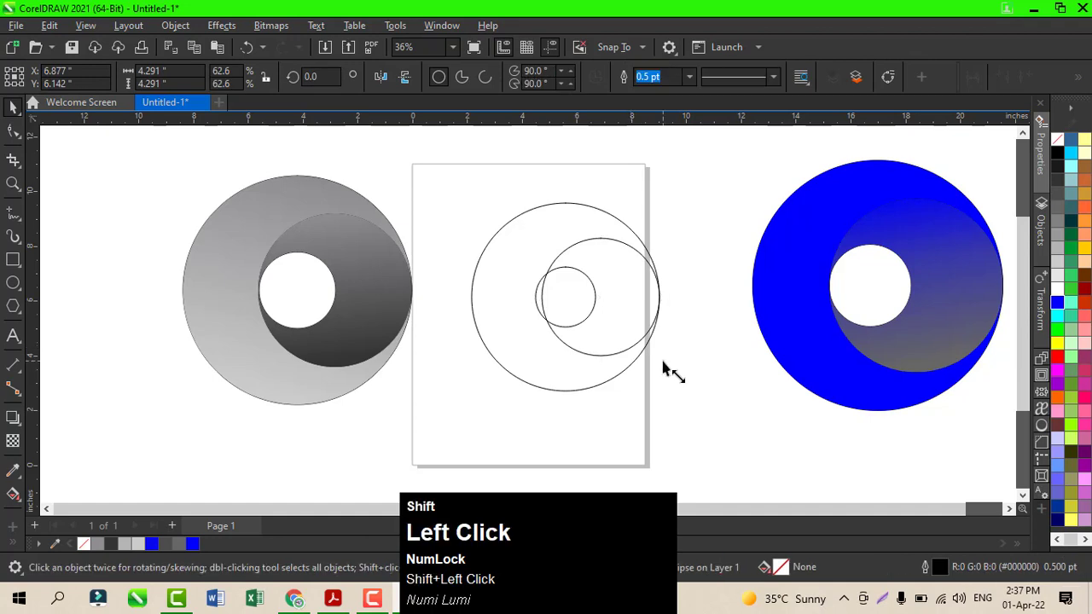
pyautogui.moveTo(664, 362); pyautogui.dragTo(671, 367)
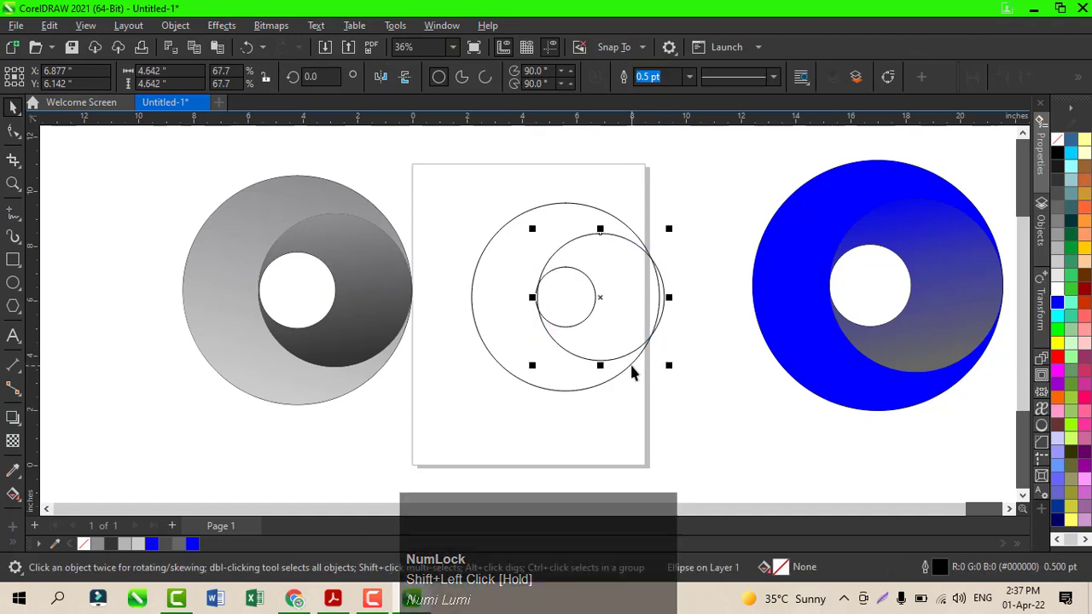
pyautogui.keyDown('shift'); pyautogui.click(633, 369); pyautogui.keyUp('shift')
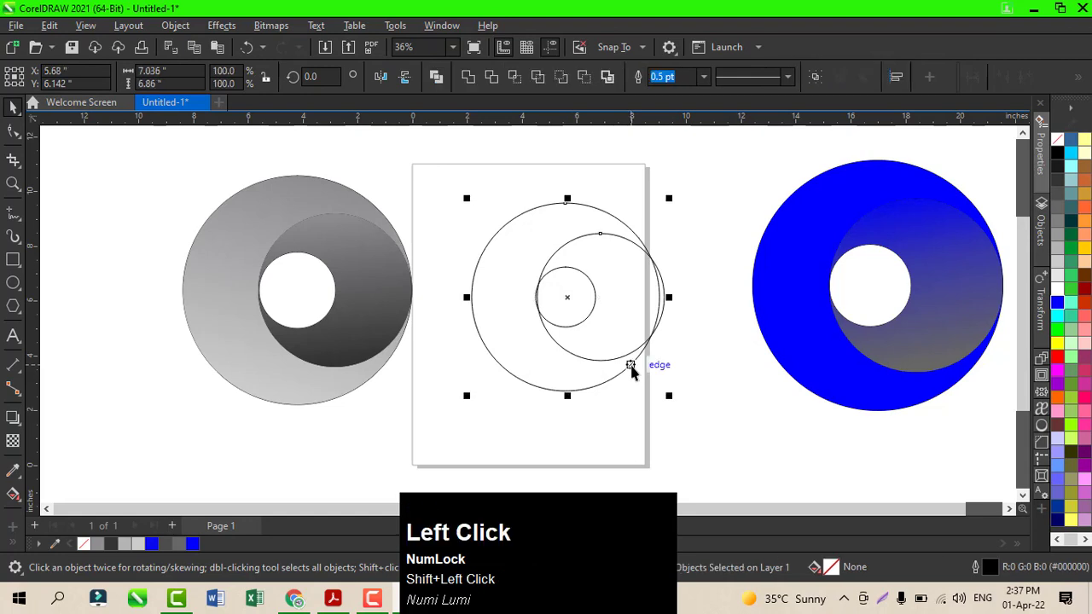
pyautogui.press('r')
pyautogui.click(706, 359)
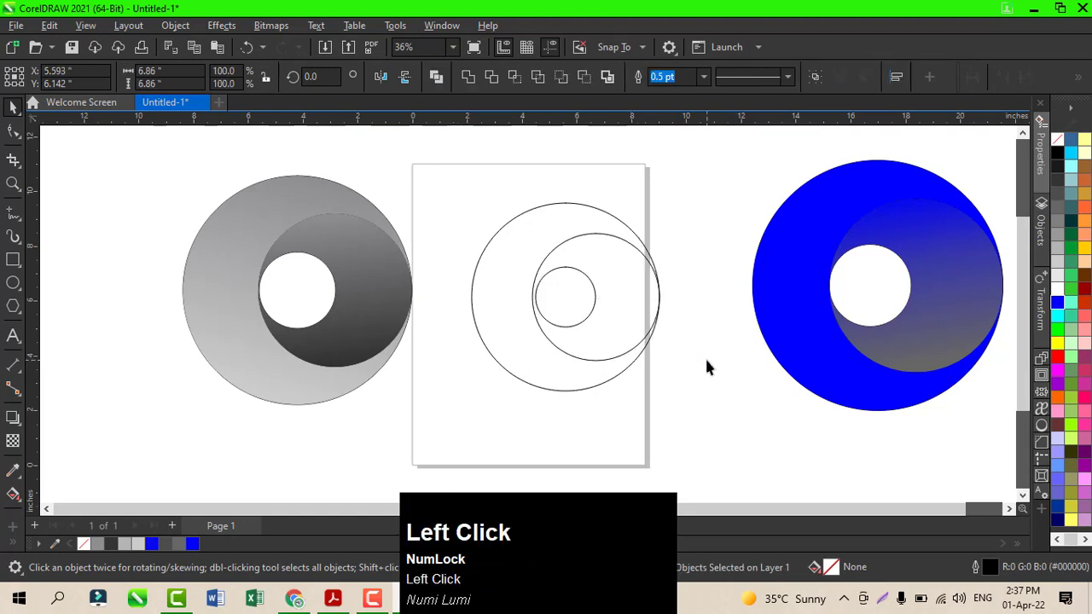
# Align the smallest circle's left edge with the left edge of the middle circle.
pyautogui.click(573, 313)
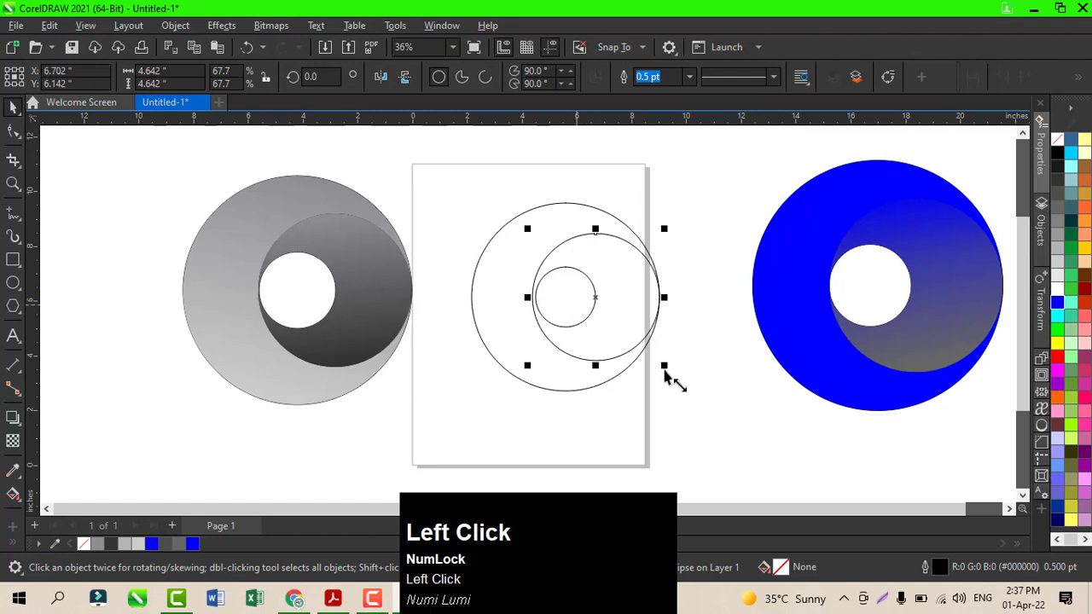
pyautogui.click(583, 316)
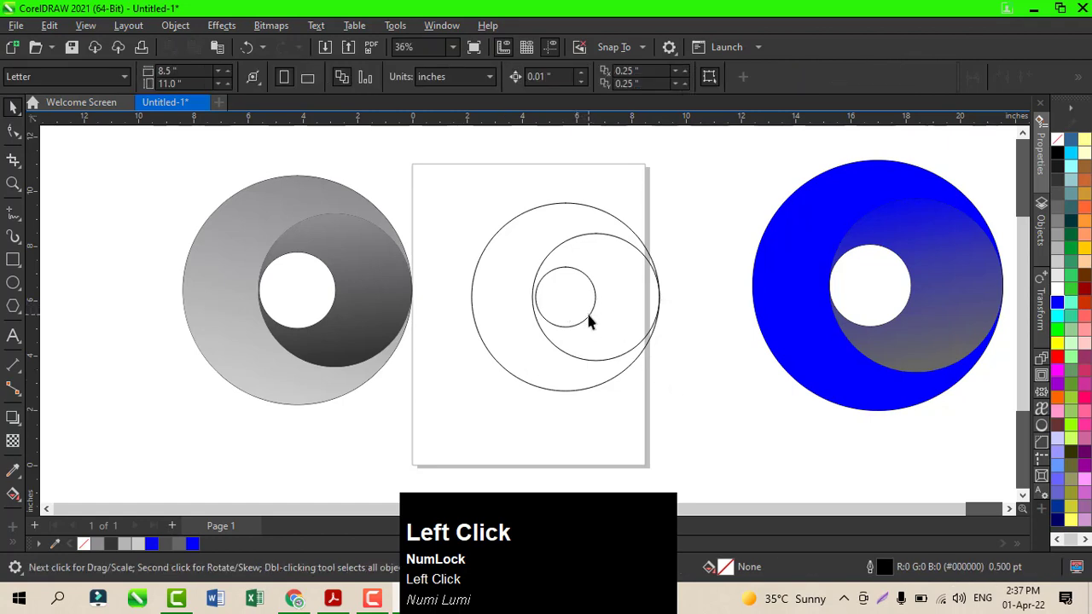
pyautogui.click(589, 320)
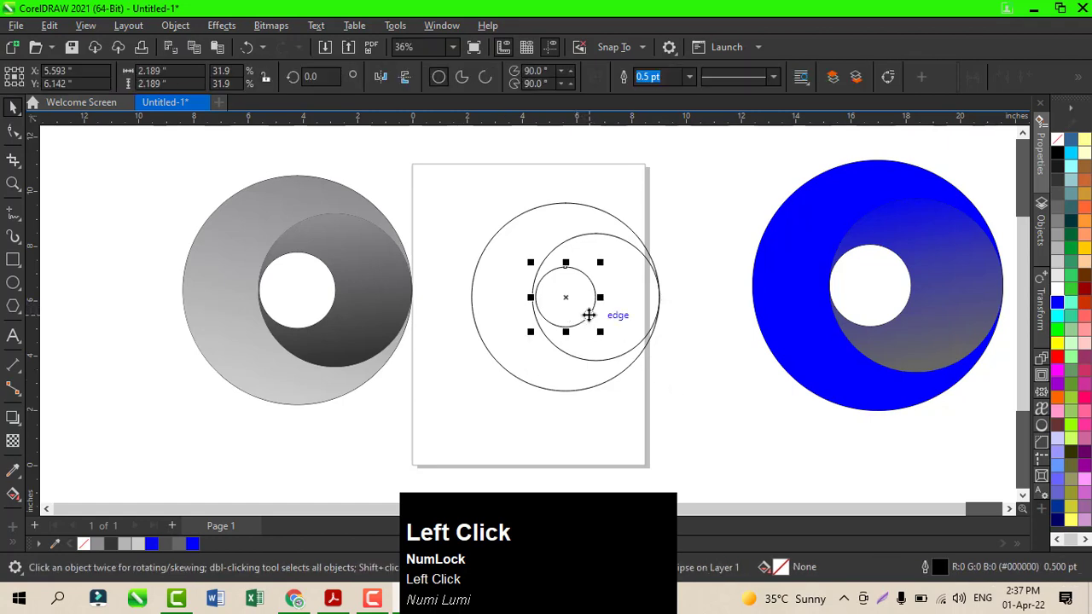
pyautogui.keyDown('shift'); pyautogui.click(546, 339); pyautogui.keyUp('shift')
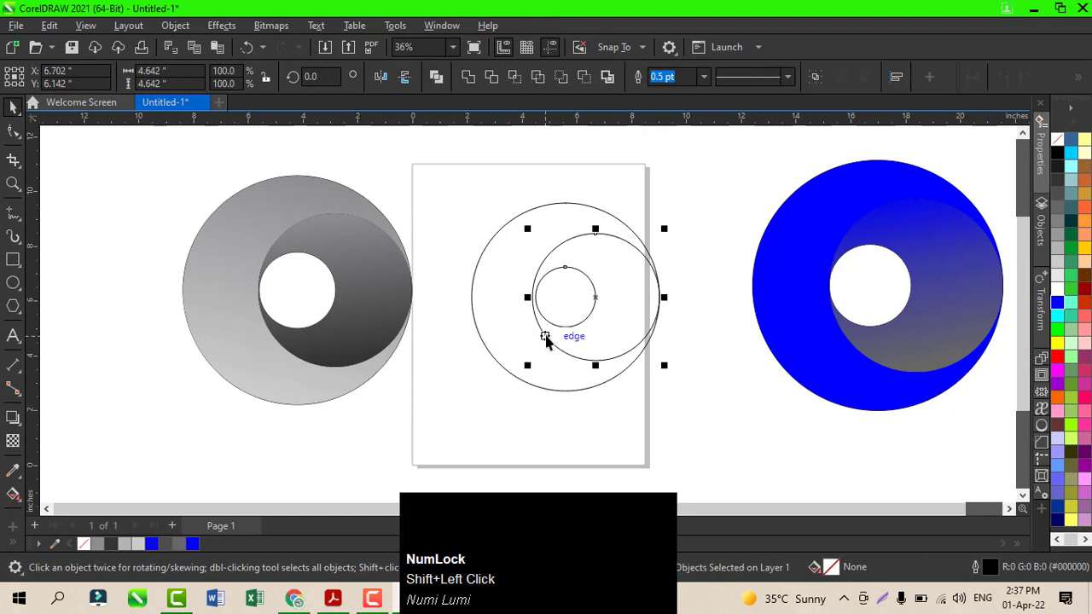
pyautogui.press('l')
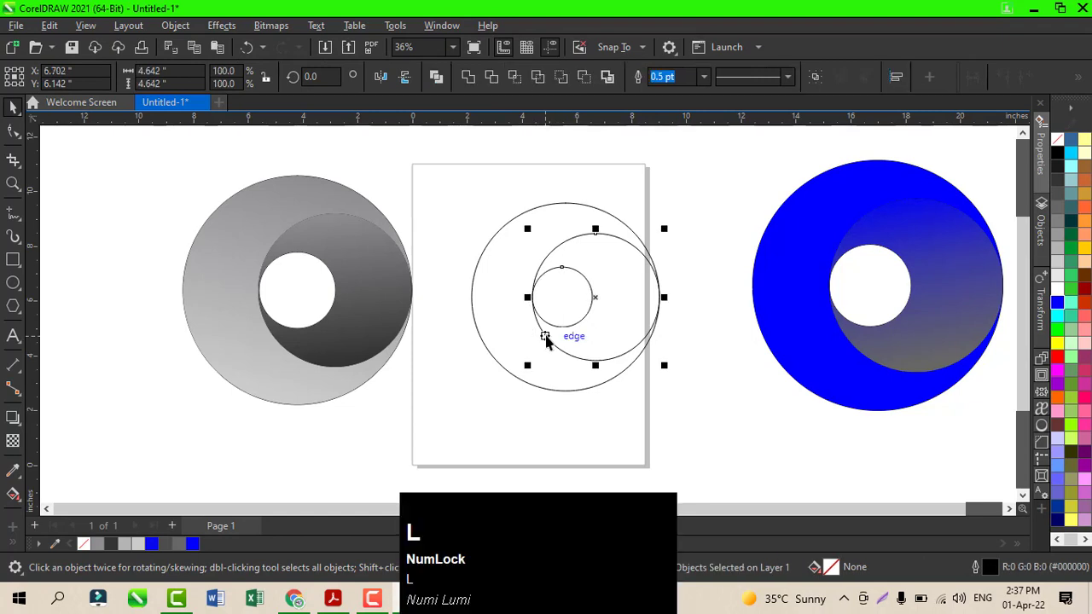
pyautogui.click(674, 341)
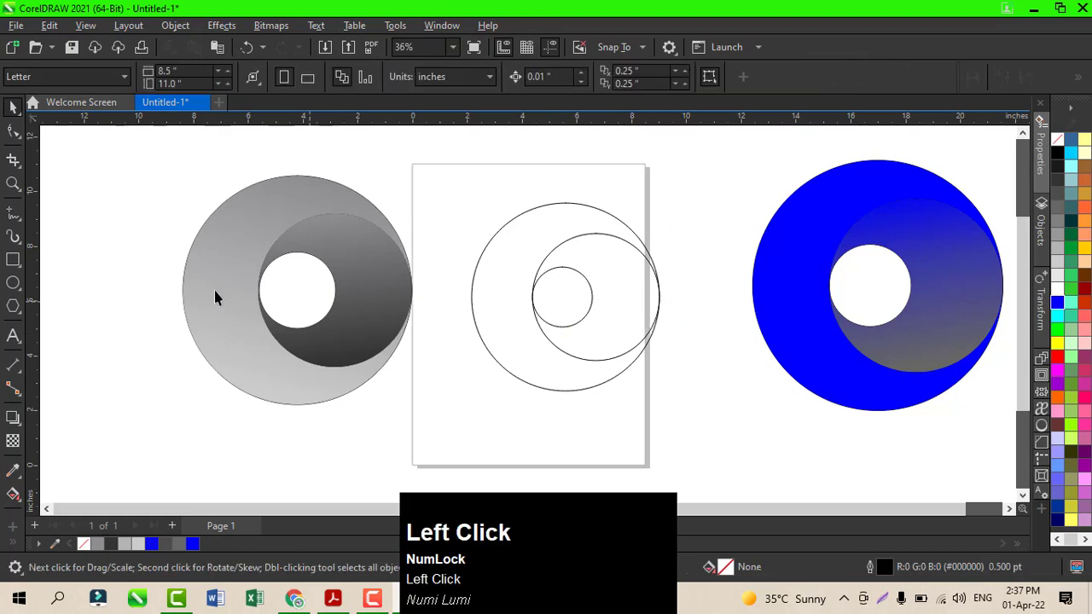
# Fill the outer and inner crescents of the new circles with cyan (#09F0EC) and no outline using Smart Fill.
pyautogui.click(19, 499)
pyautogui.click(60, 512)
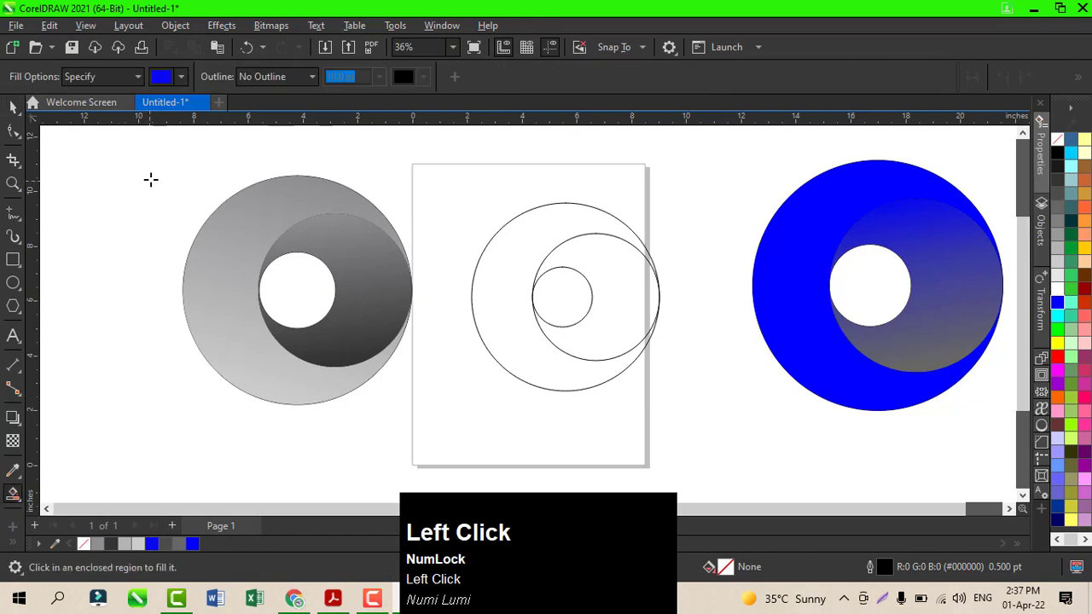
pyautogui.click(182, 78)
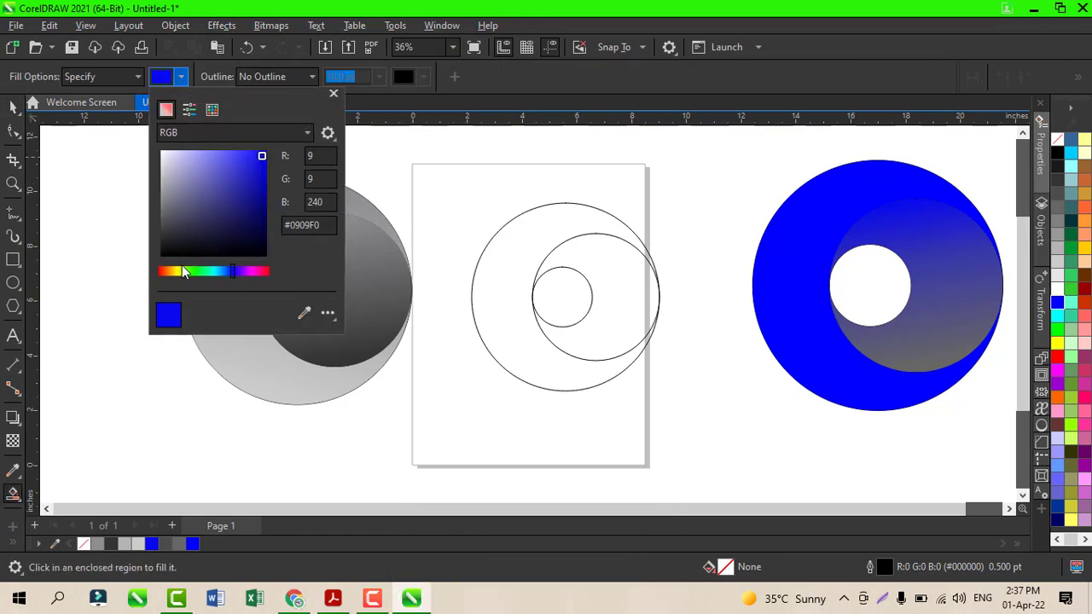
pyautogui.click(177, 270)
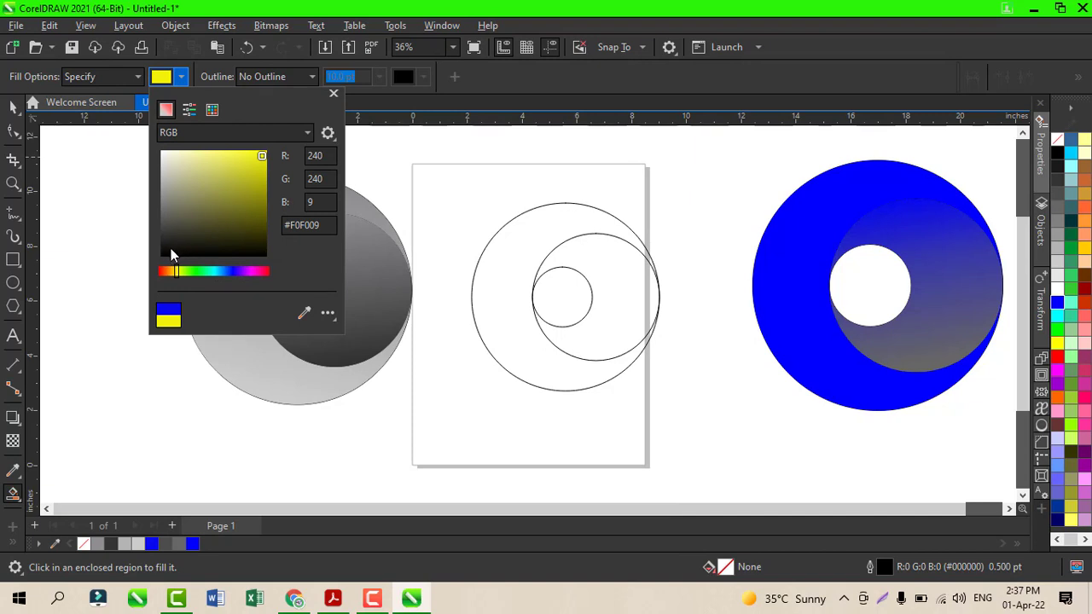
pyautogui.click(214, 271)
pyautogui.click(539, 253)
pyautogui.click(532, 250)
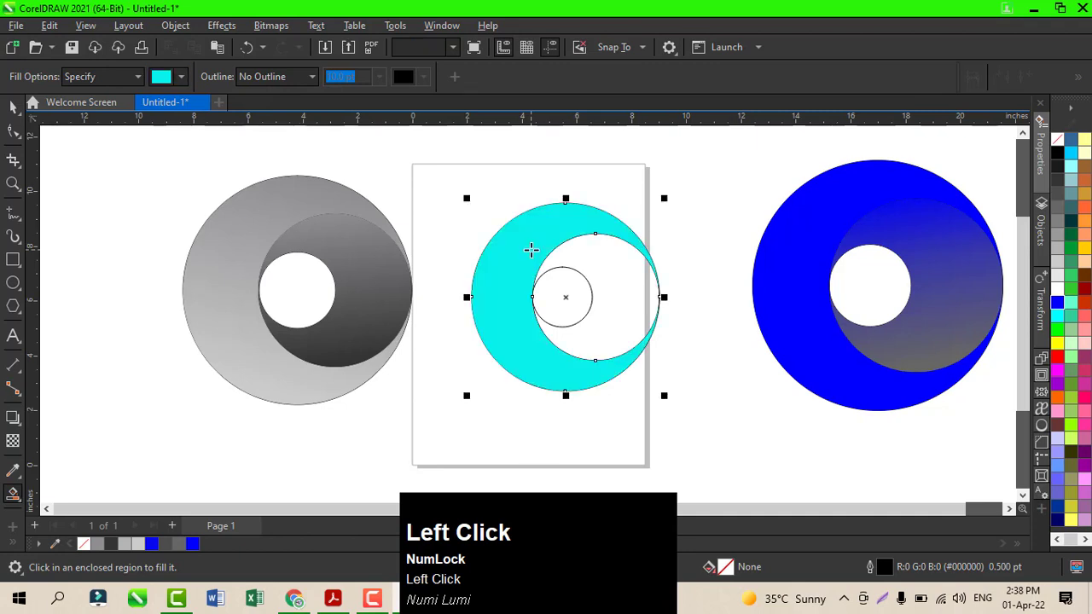
pyautogui.click(610, 278)
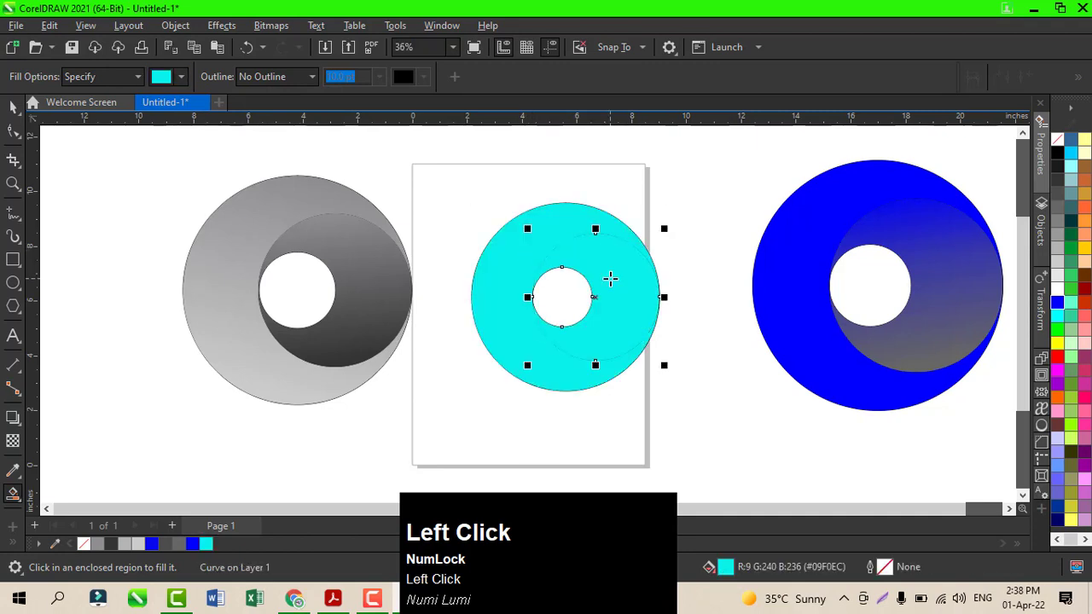
pyautogui.click(13, 106)
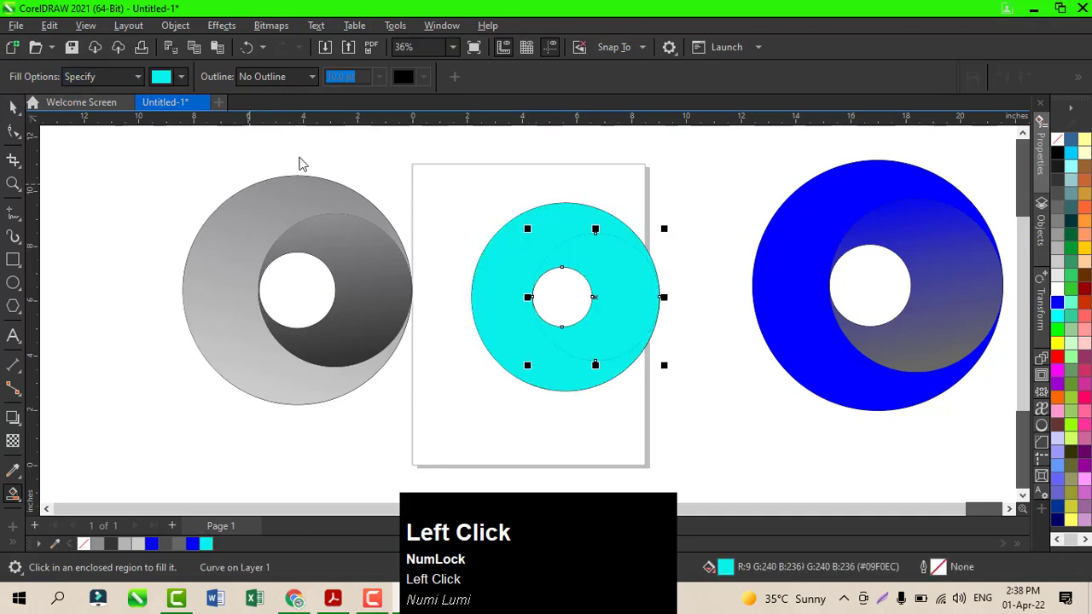
pyautogui.click(521, 239)
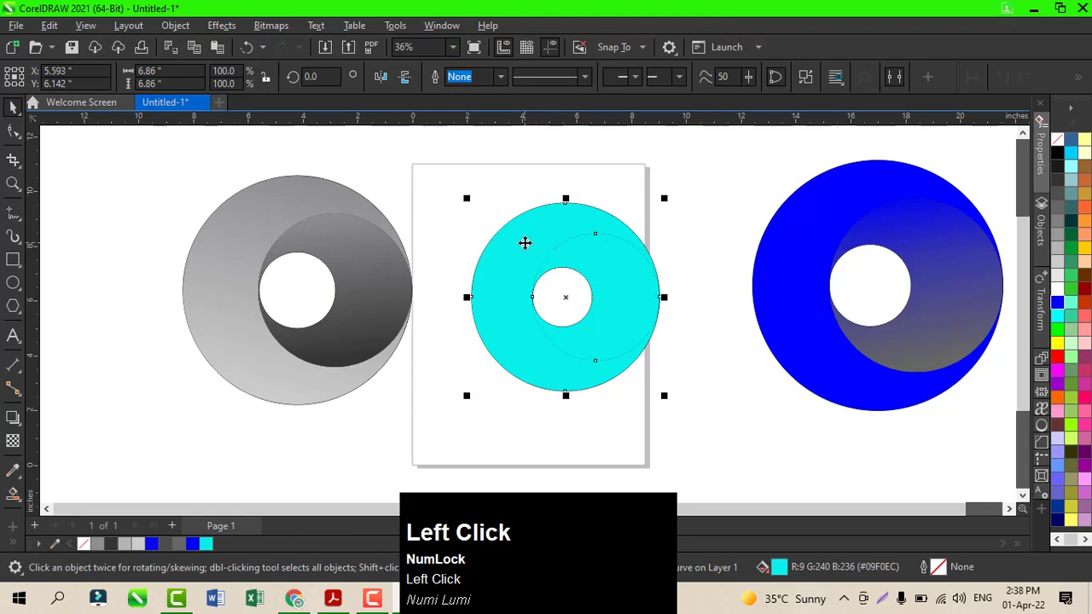
pyautogui.press('g')
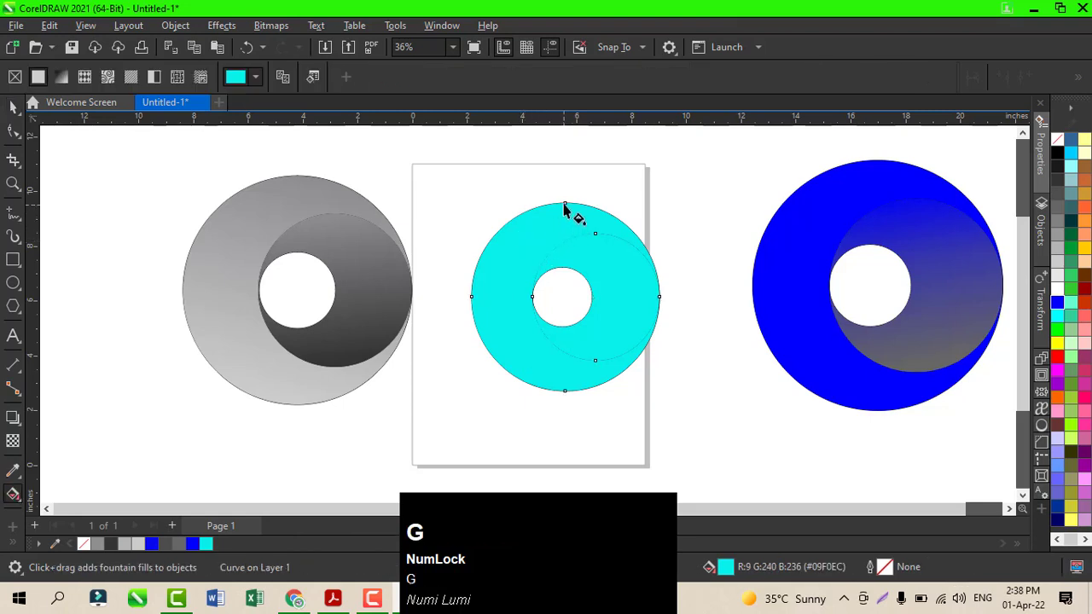
pyautogui.click(435, 227)
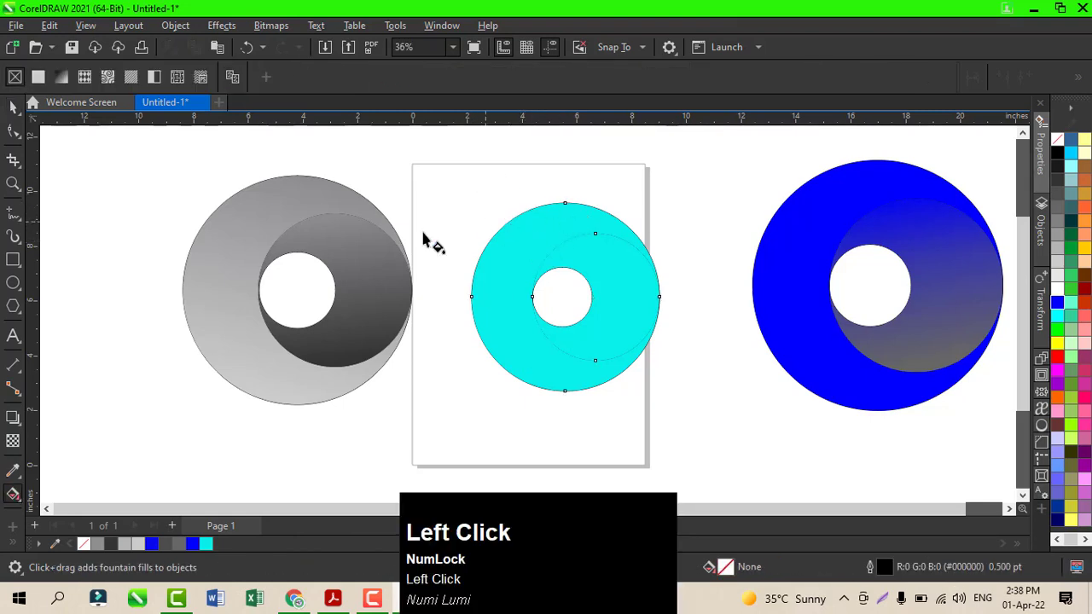
# Apply a near-vertical linear gradient to the middle logo's outer crescent, from cyan at the top to dark grey at the bottom.
pyautogui.click(12, 108)
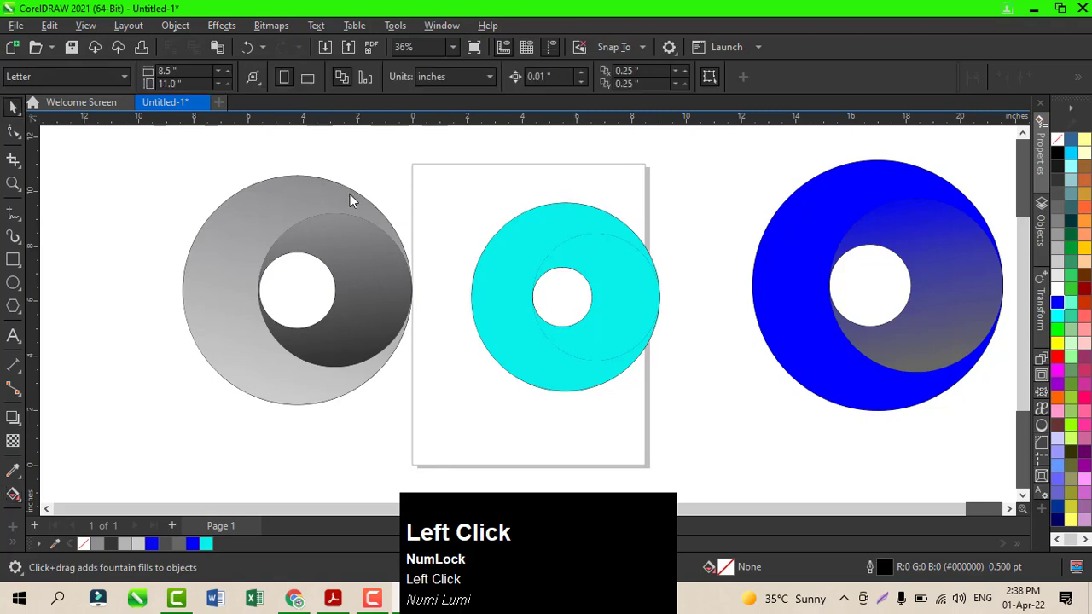
pyautogui.click(548, 237)
pyautogui.press('g')
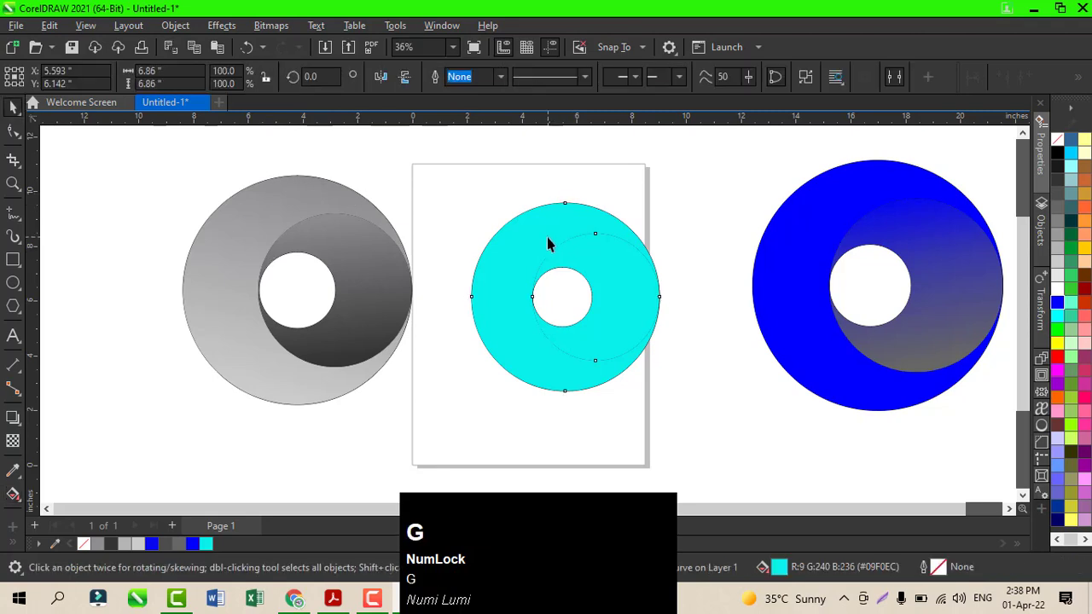
pyautogui.moveTo(565, 207); pyautogui.dragTo(540, 384)
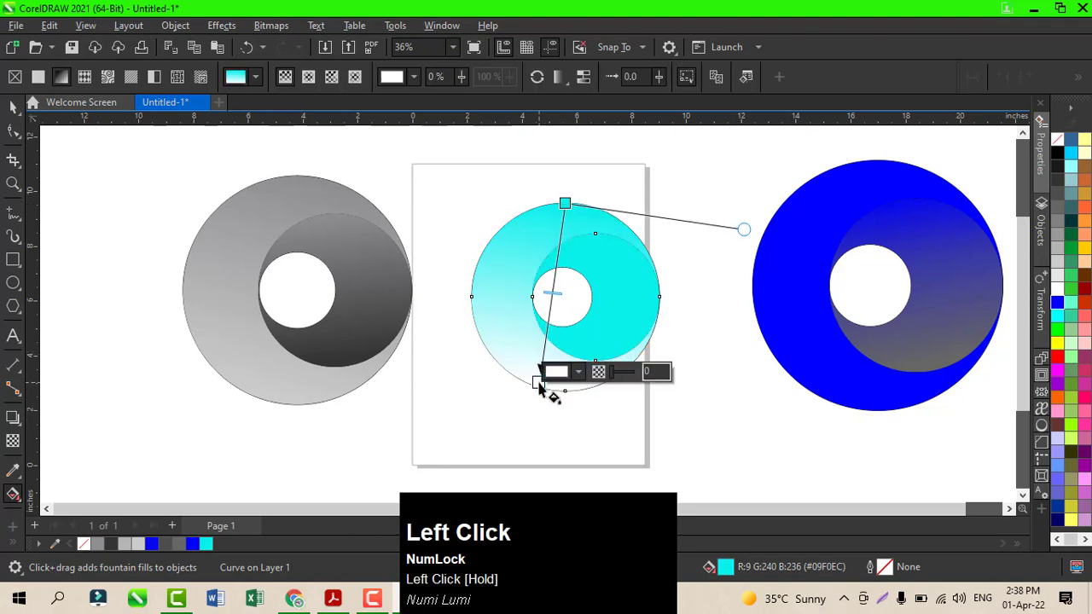
pyautogui.click(1058, 193)
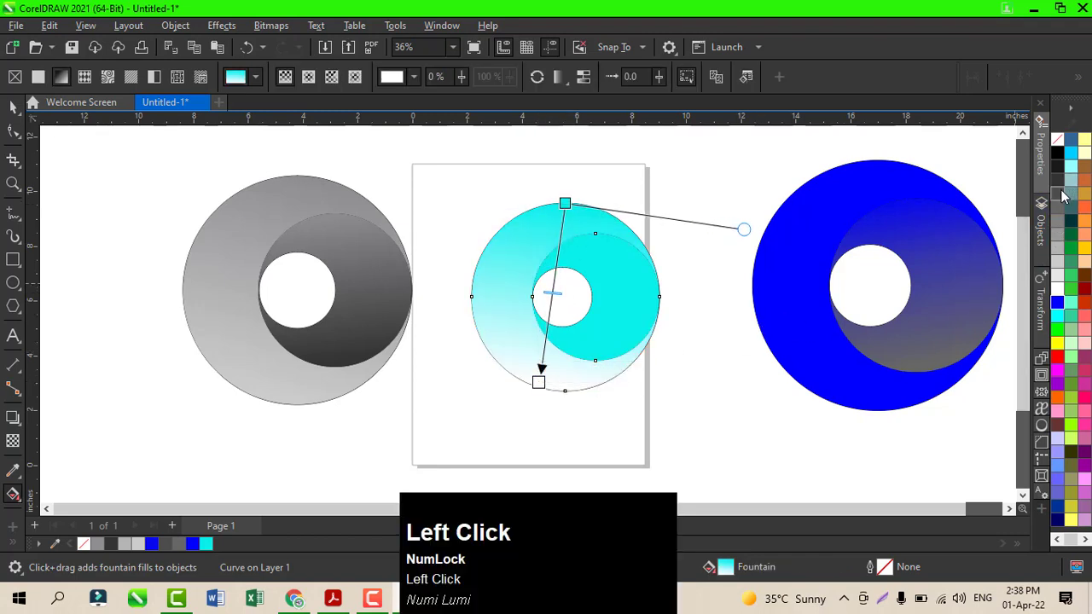
# Try a horizontal gradient on the inner crescent from cyan to grey, testing 40%, 50% and 60% Black as the end colour.
pyautogui.click(632, 314)
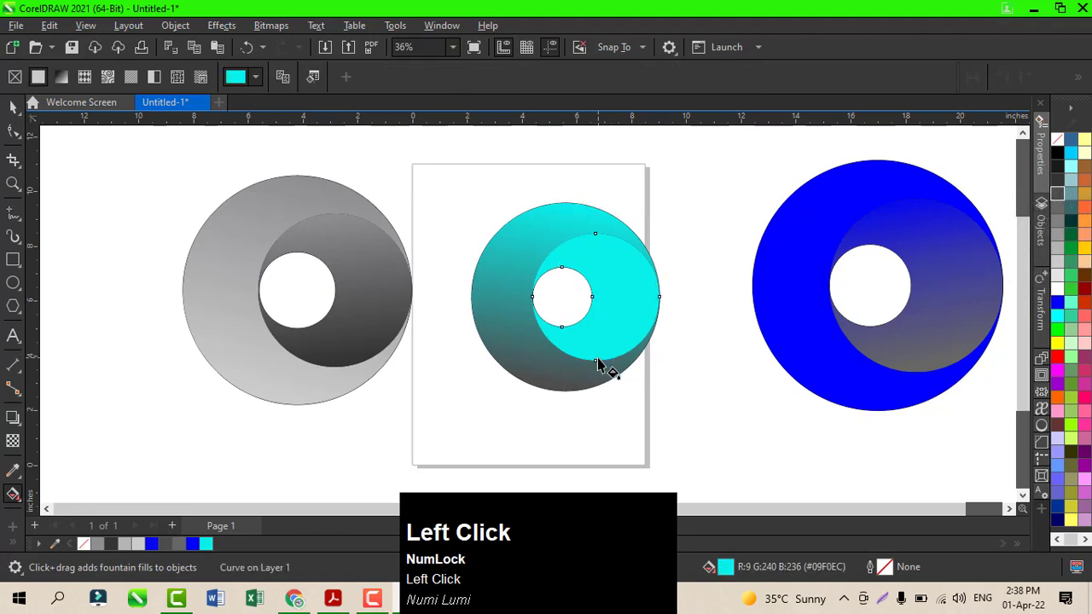
pyautogui.moveTo(531, 297); pyautogui.dragTo(652, 300)
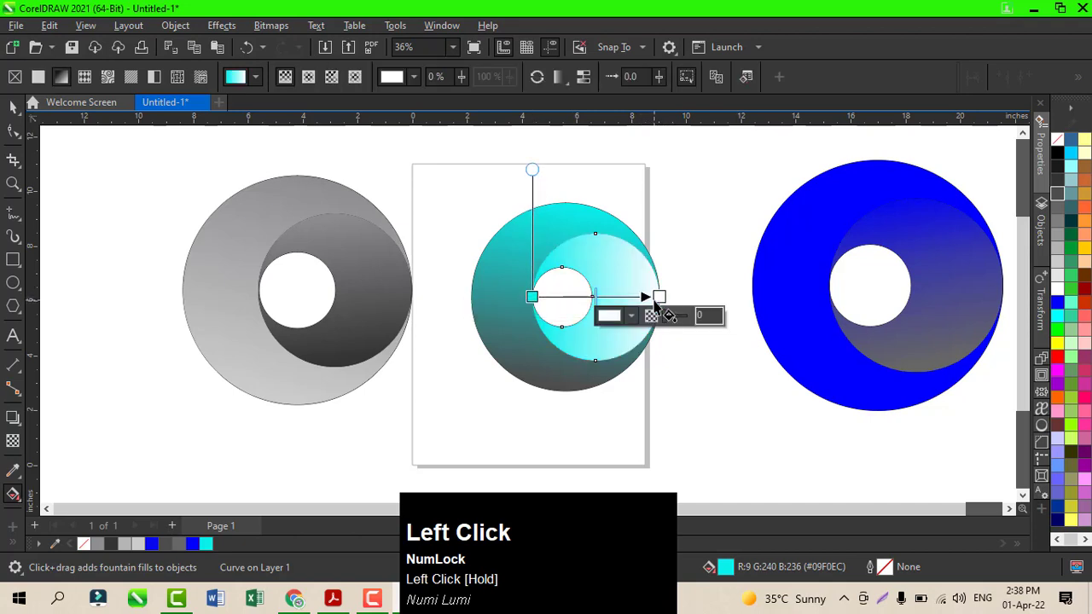
pyautogui.click(1058, 186)
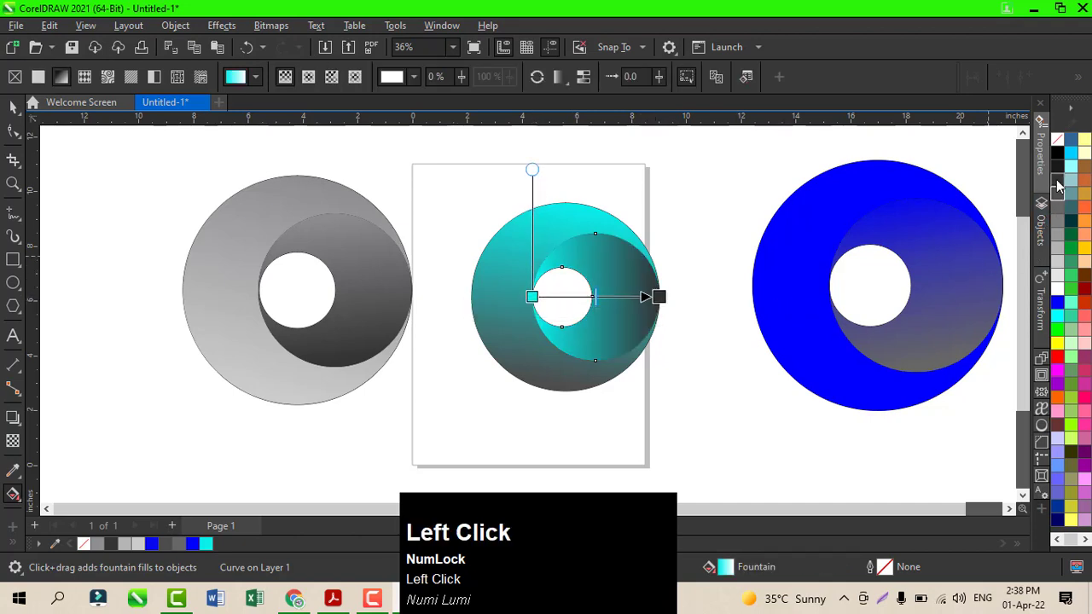
pyautogui.click(1059, 242)
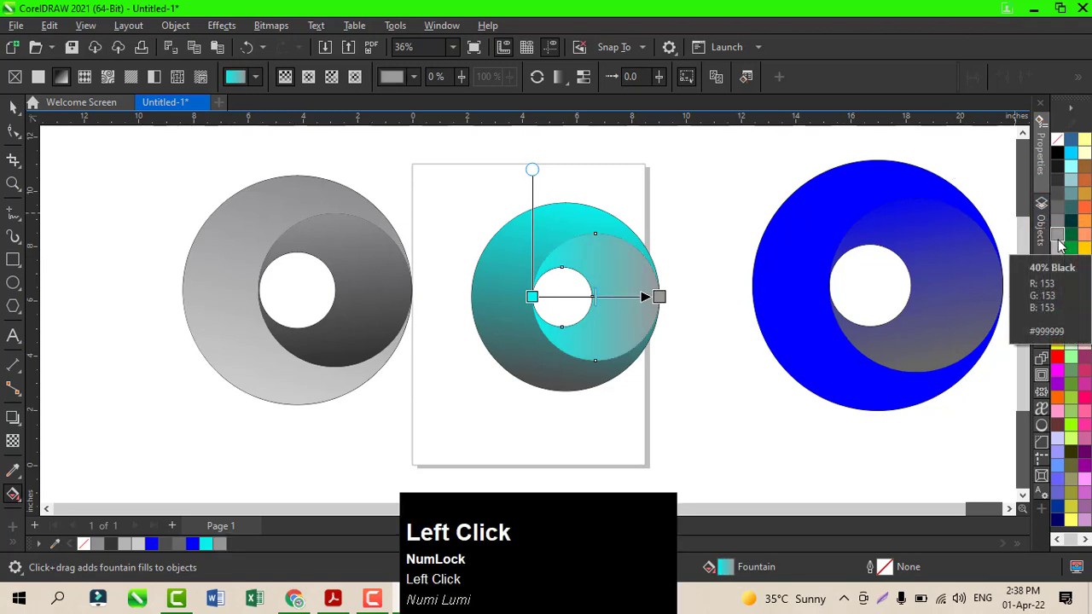
pyautogui.click(1057, 215)
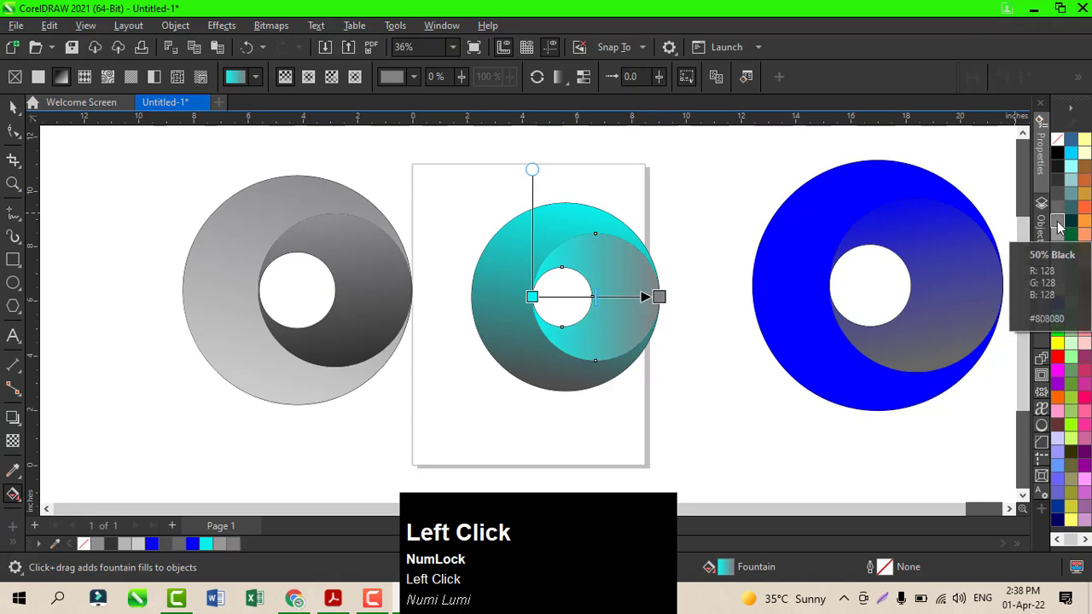
pyautogui.click(1057, 214)
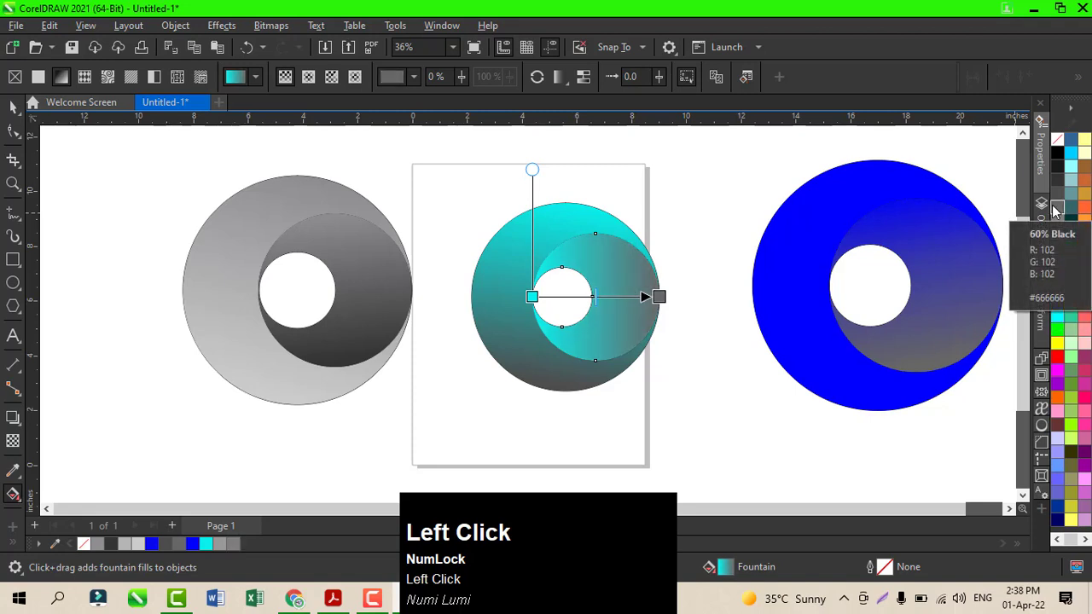
# Undo the horizontal gradient and its grey end colours on the inner crescent, back to the solid cyan fill.
pyautogui.click(13, 107)
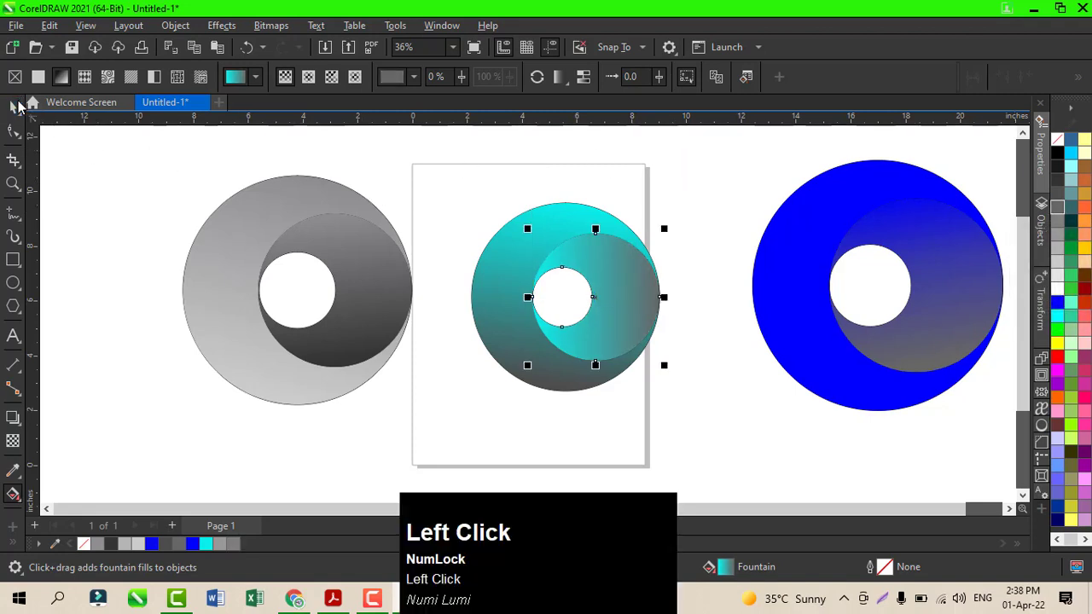
pyautogui.click(662, 304)
pyautogui.hotkey('ctrl', 'z')
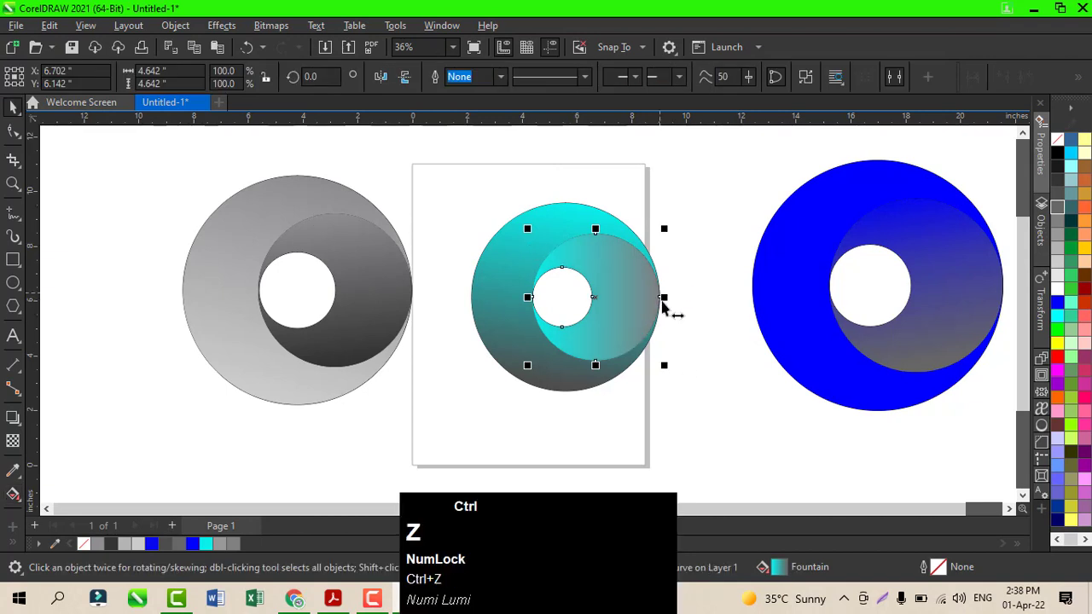
pyautogui.hotkey('ctrl', 'z')
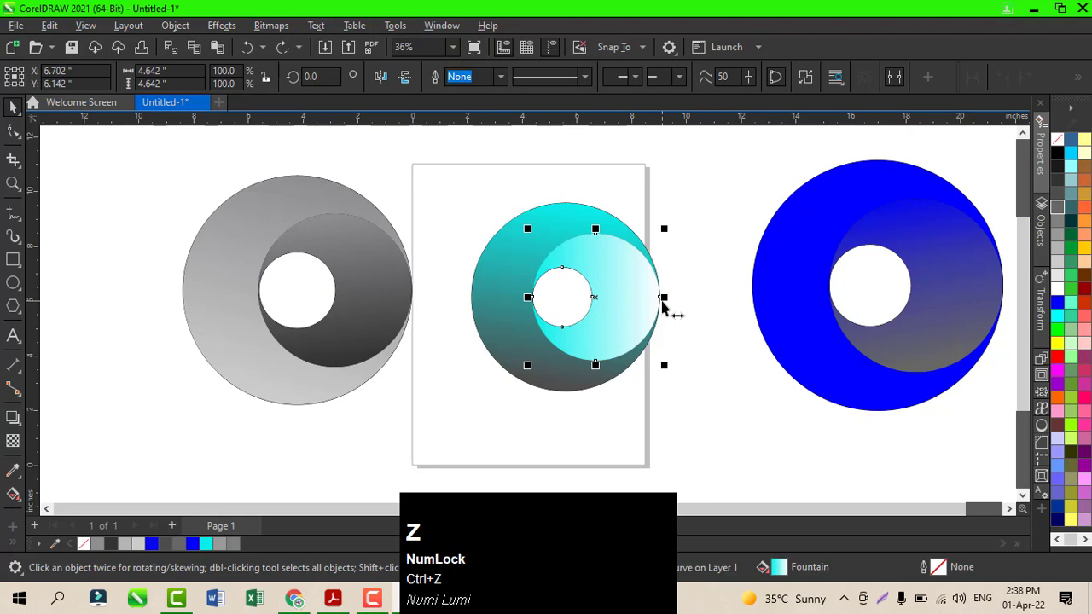
pyautogui.hotkey('ctrl', 'z')
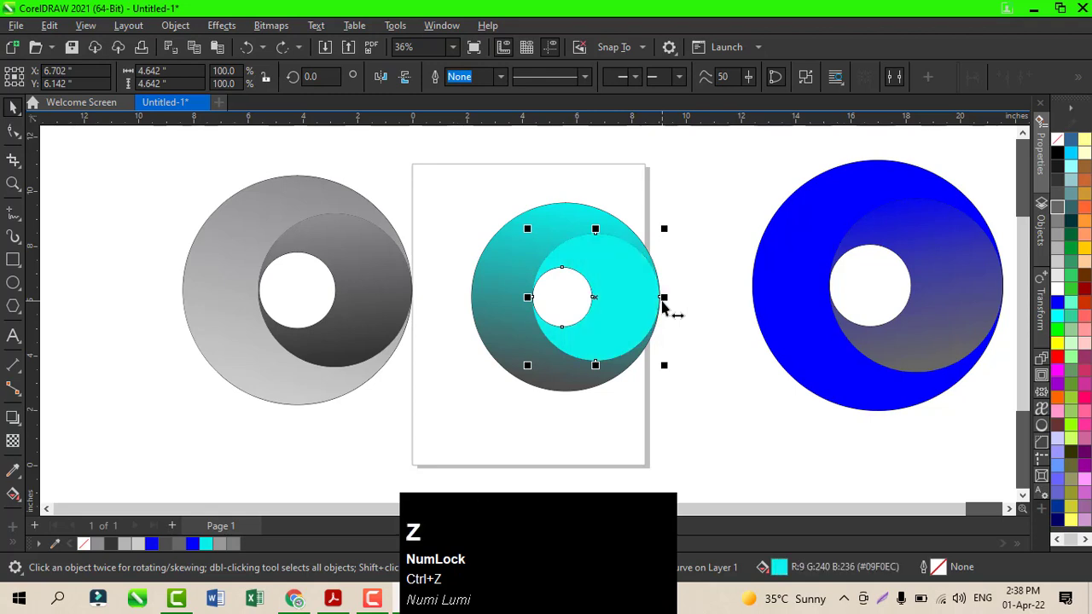
# Apply a vertical linear gradient to the inner crescent, from cyan at its bottom to dark grey at its top.
pyautogui.press('g')
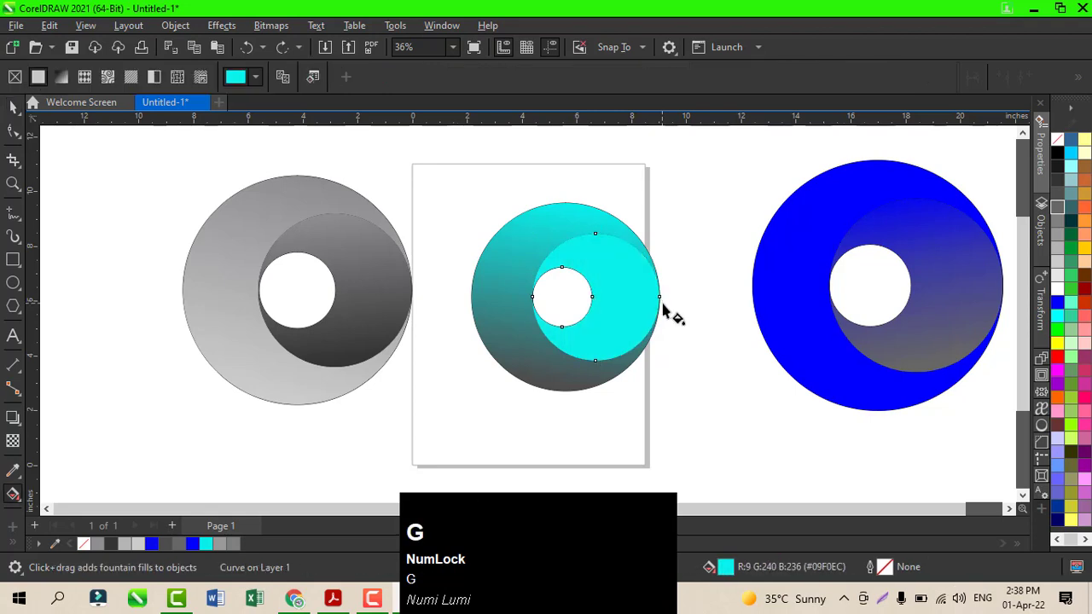
pyautogui.click(594, 370)
pyautogui.moveTo(596, 369); pyautogui.dragTo(595, 239)
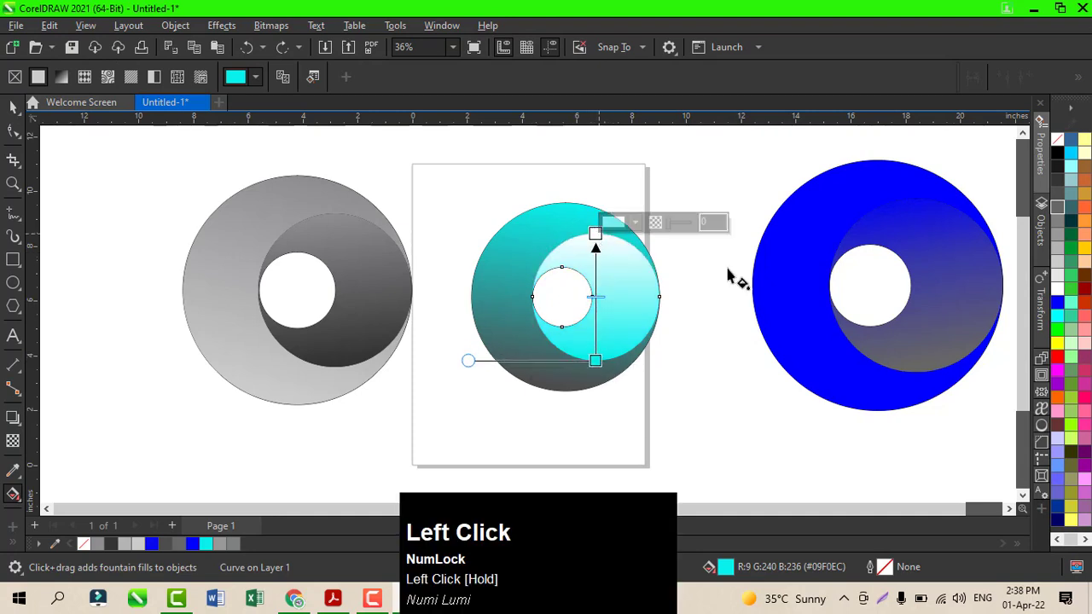
pyautogui.click(1059, 195)
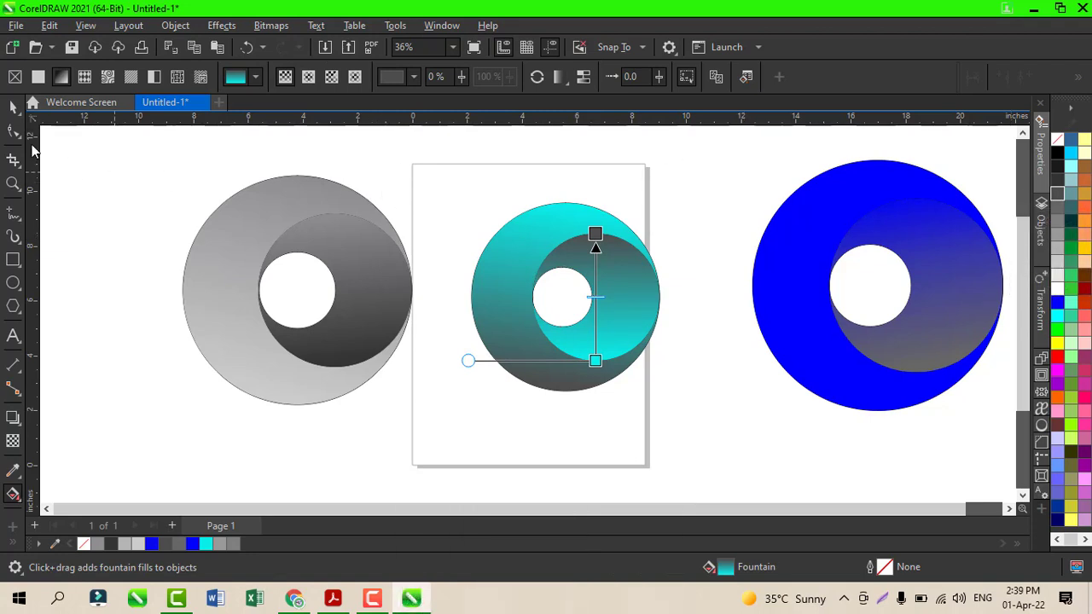
# Group all the objects of the three logos, centre the group on the page and deselect it.
pyautogui.click(5, 108)
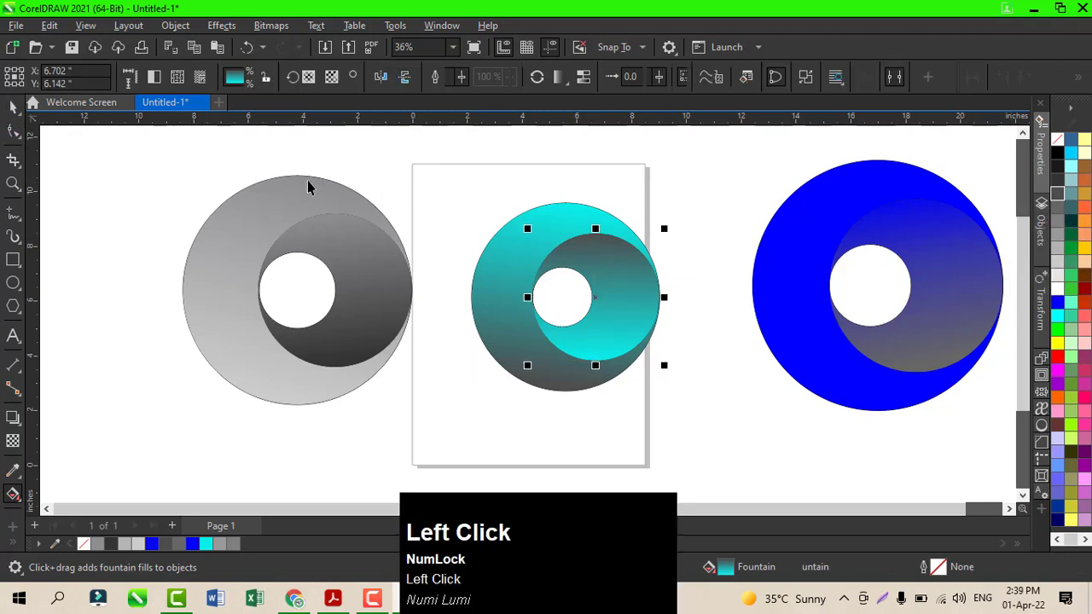
pyautogui.hotkey('ctrl', 'a')
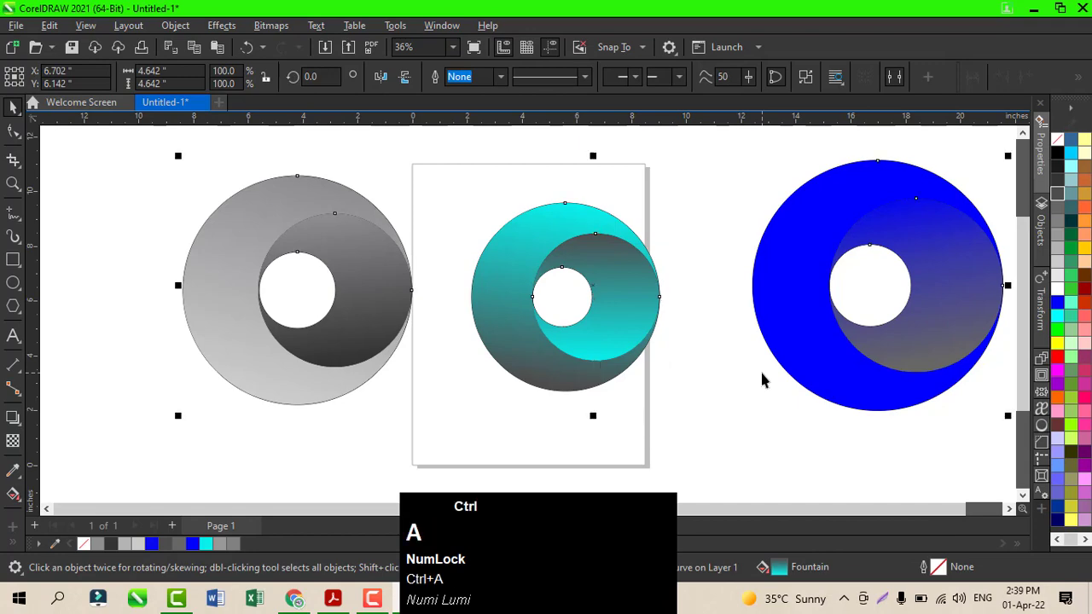
pyautogui.moveTo(591, 301); pyautogui.dragTo(501, 308)
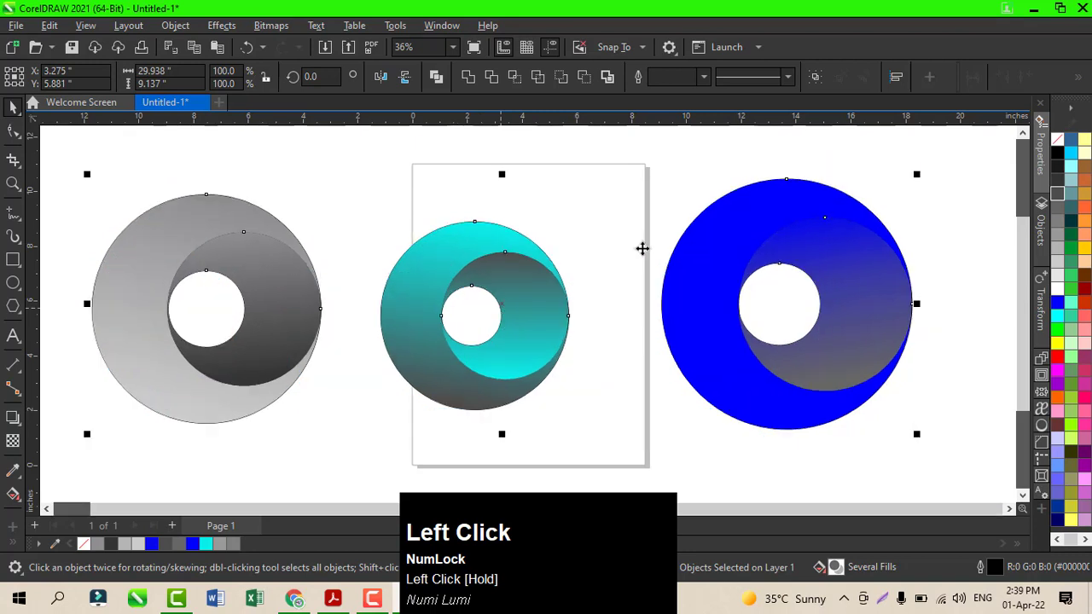
pyautogui.click(815, 77)
pyautogui.press('p')
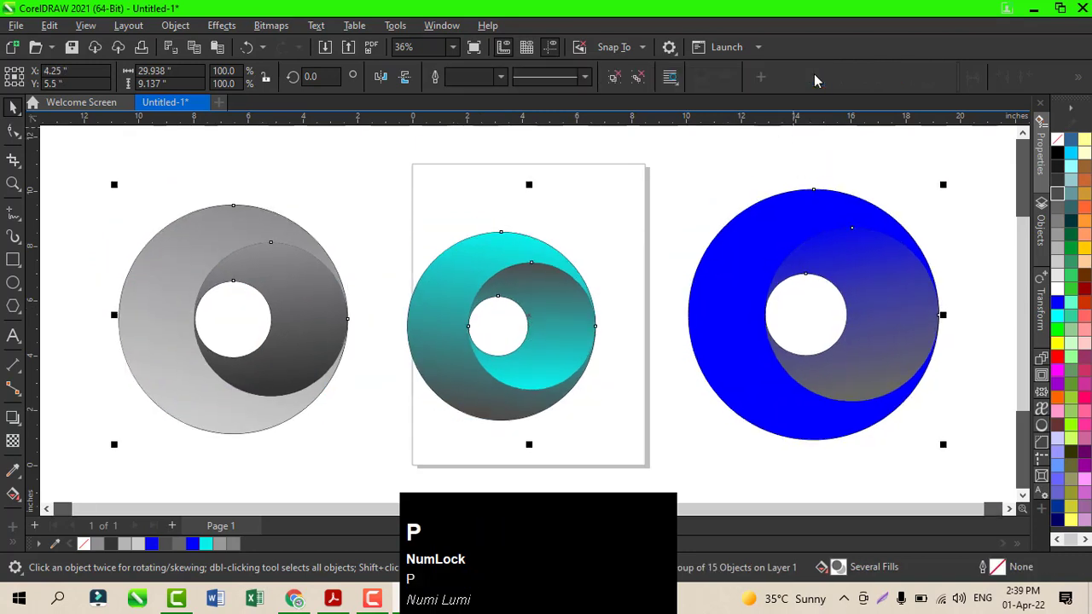
pyautogui.click(485, 54)
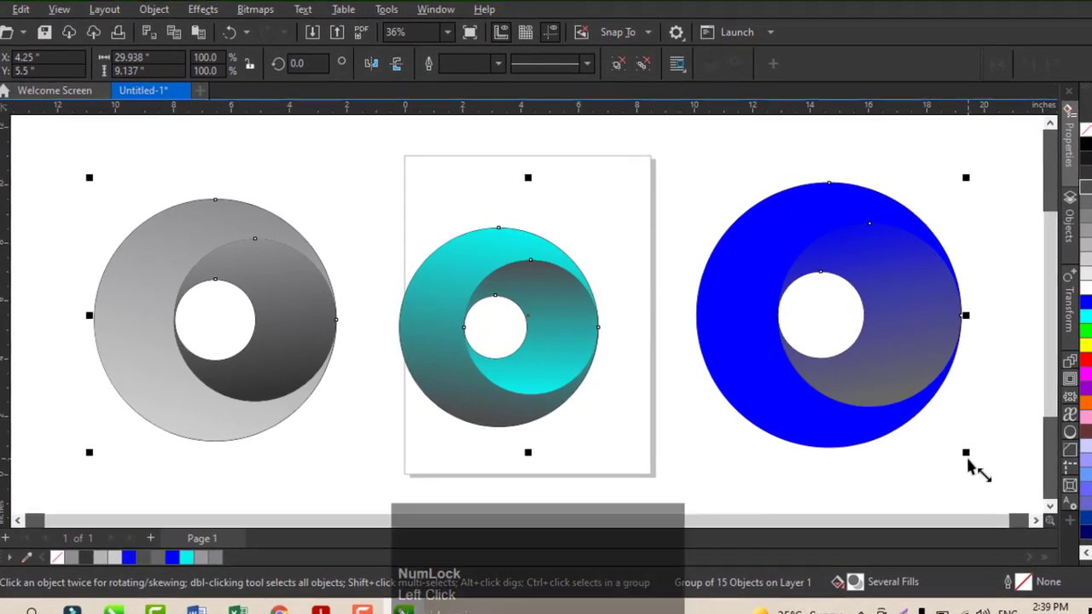
pyautogui.click(742, 450)
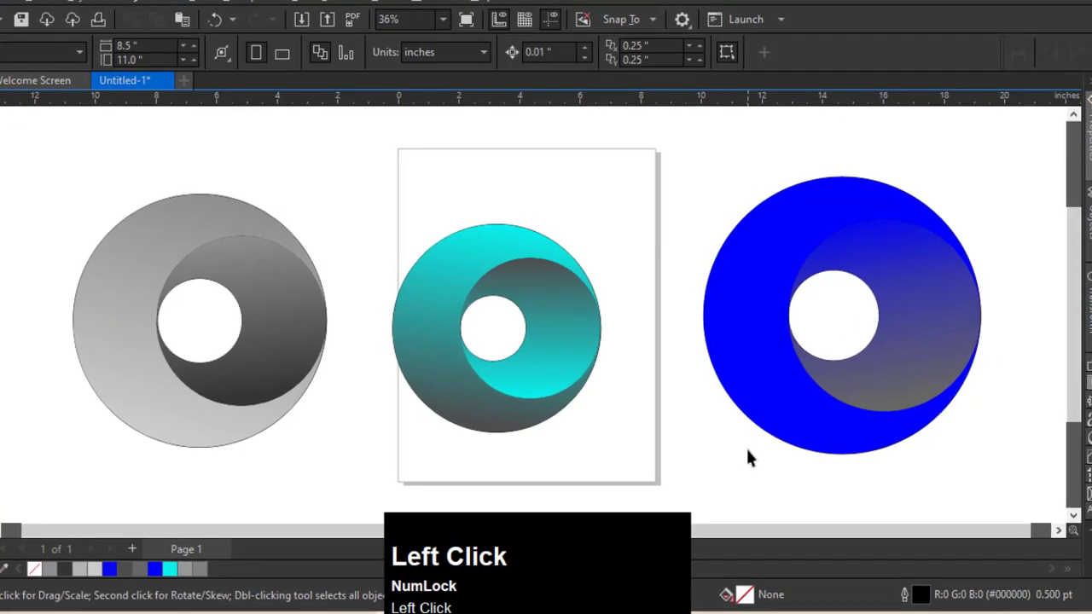